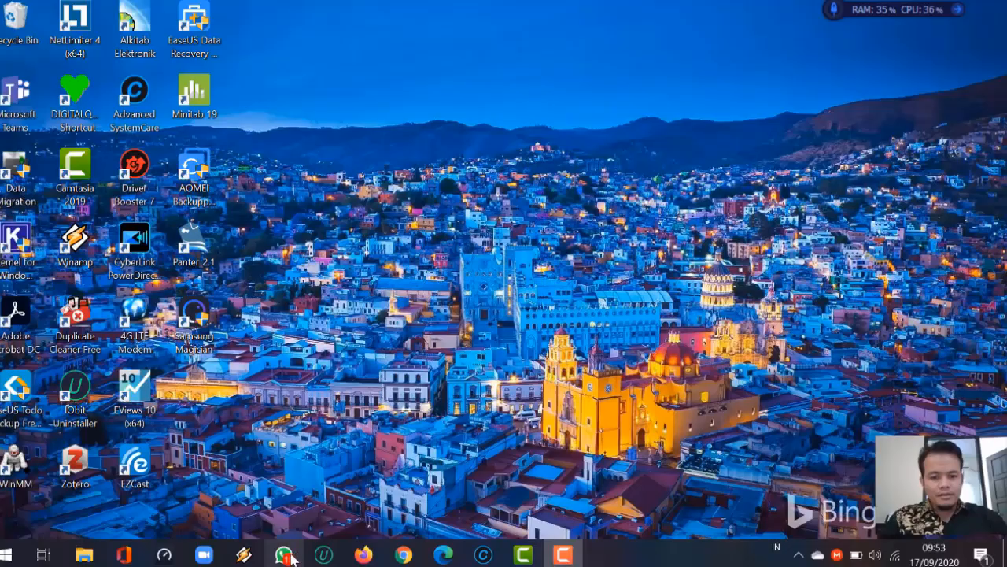
# Switch to WhatsApp and open the Panter Esign Windows version download link from the PTID-IAIN Pontianak group's messages
pyautogui.click(285, 555)
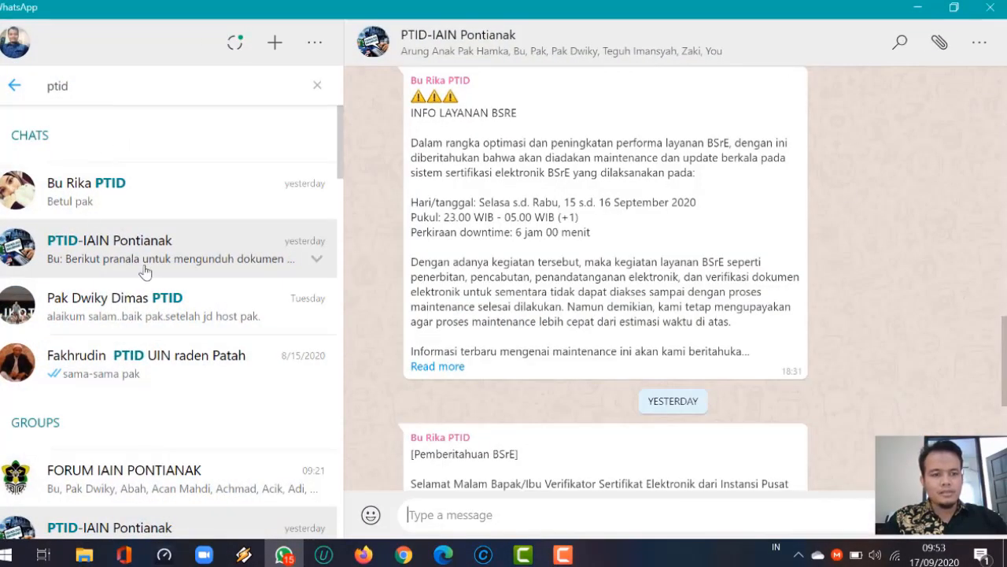
pyautogui.scroll(-5, 829, 273)
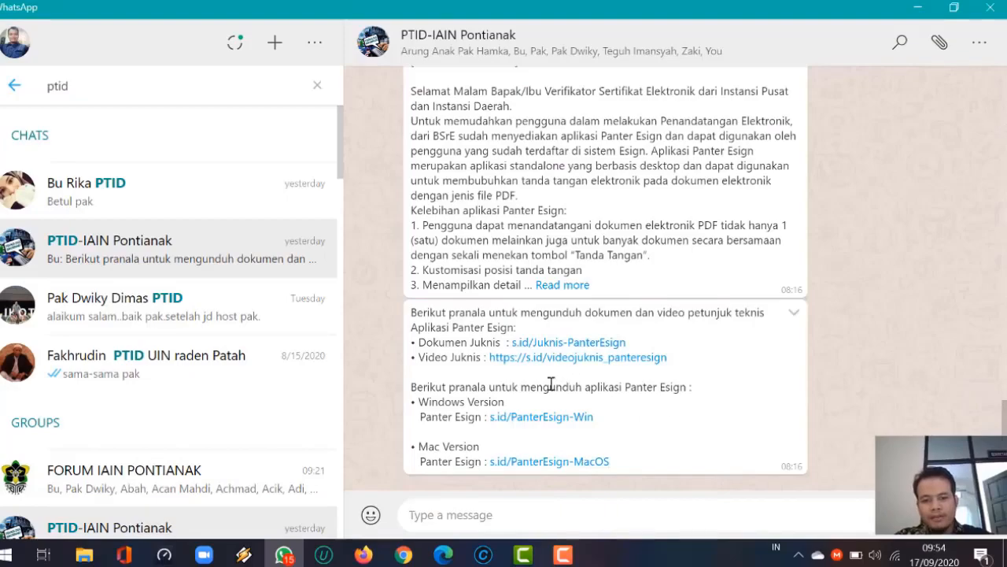
pyautogui.click(558, 426)
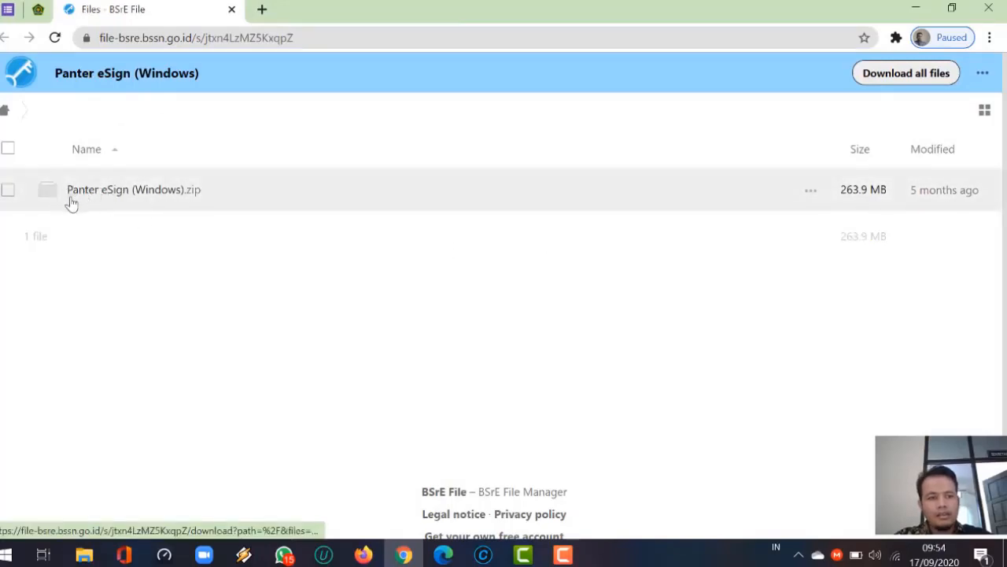
# Download Panter eSign (Windows).zip, handle the duplicate by showing the existing complete file or resuming it, and dismiss the download dialog
pyautogui.click(158, 198)
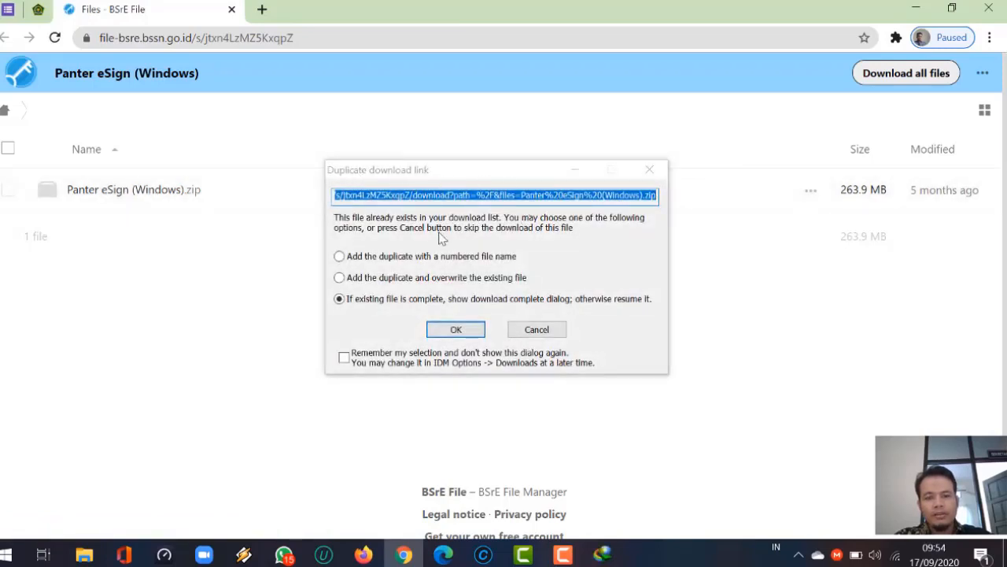
pyautogui.click(476, 334)
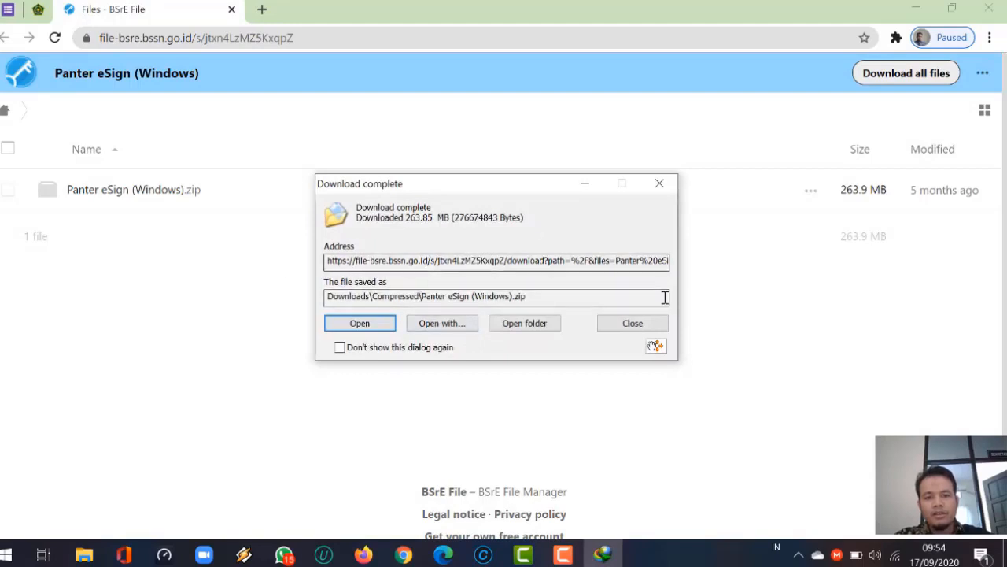
pyautogui.click(632, 324)
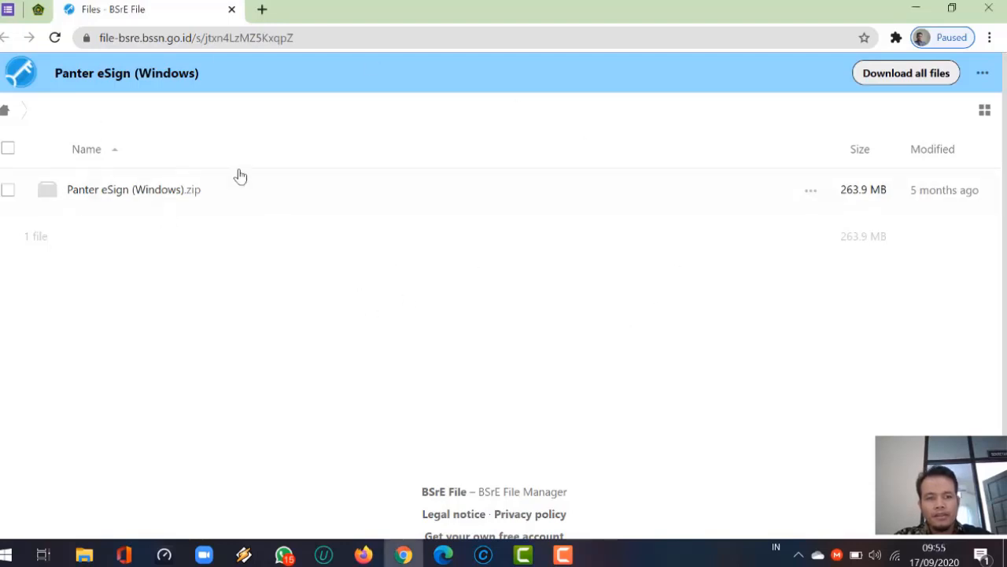
# Switch to File Explorer and open the Master Softeware folder on Local Disk (E:)
pyautogui.click(84, 555)
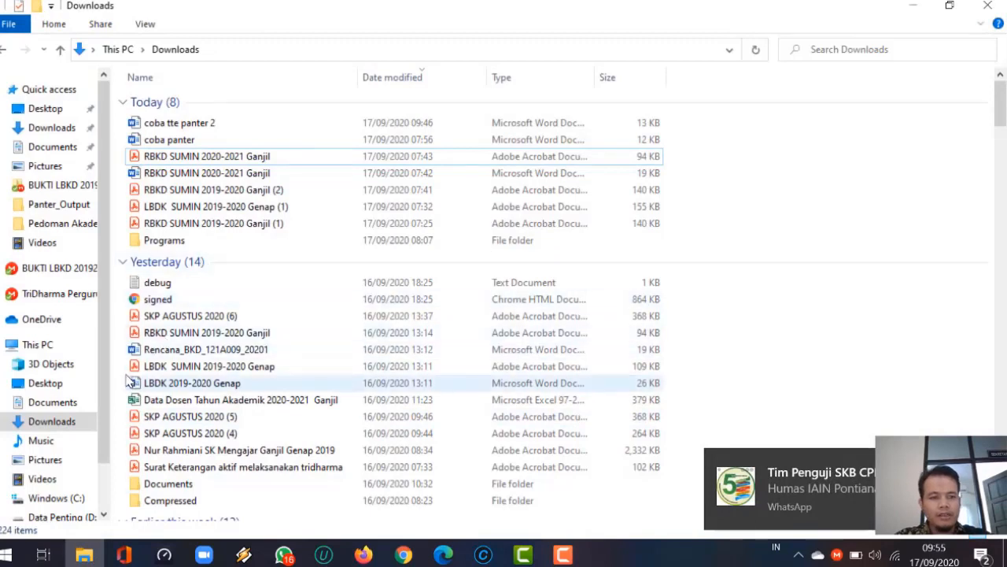
pyautogui.scroll(-1, 103, 396)
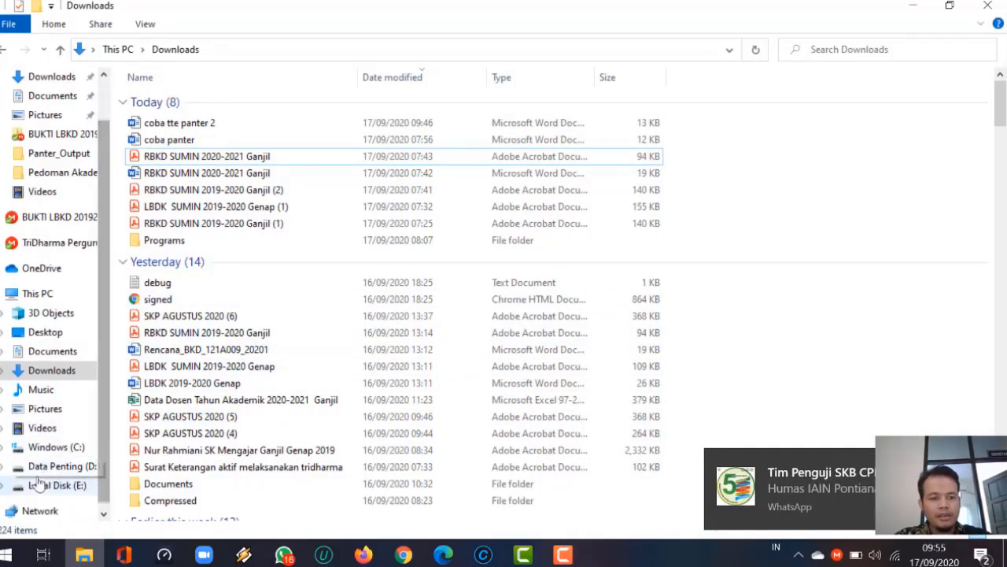
pyautogui.click(69, 488)
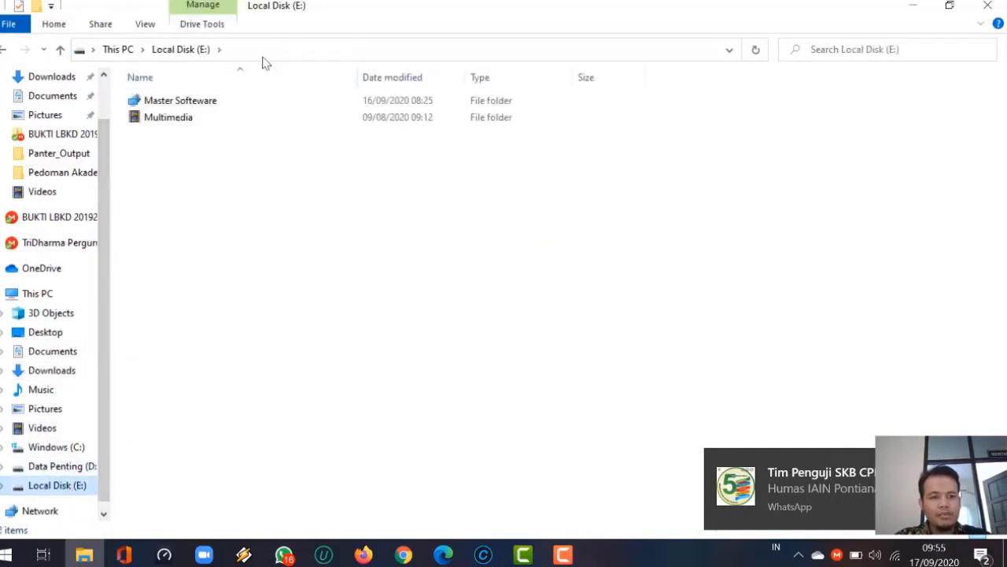
pyautogui.doubleClick(180, 101)
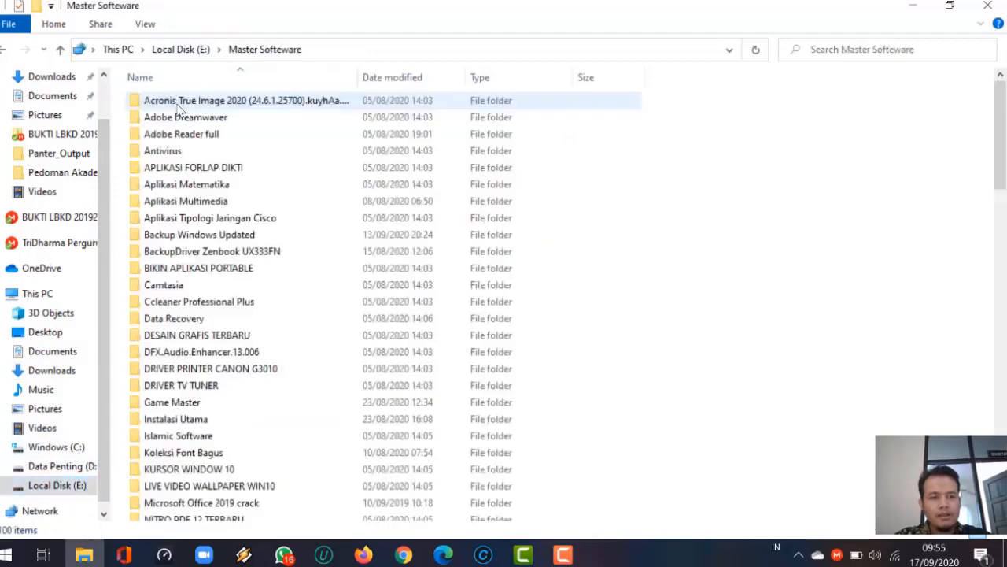
# Find and open the Panter eSign (Windows) folder, including its Panter_2.1 subfolder
pyautogui.scroll(-1, 299, 287)
pyautogui.scroll(-1, 315, 285)
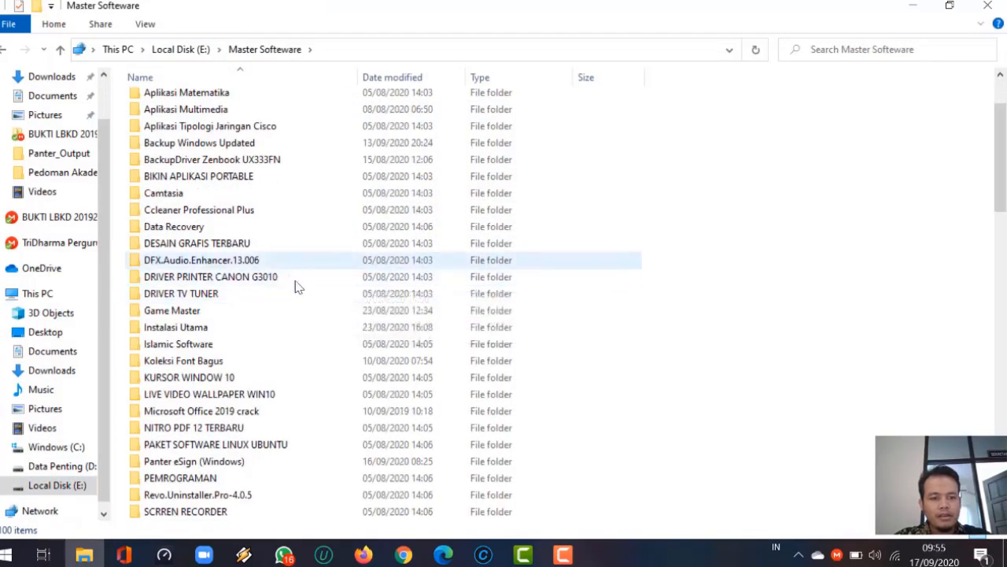
pyautogui.scroll(-1, 315, 284)
pyautogui.scroll(-2, 240, 292)
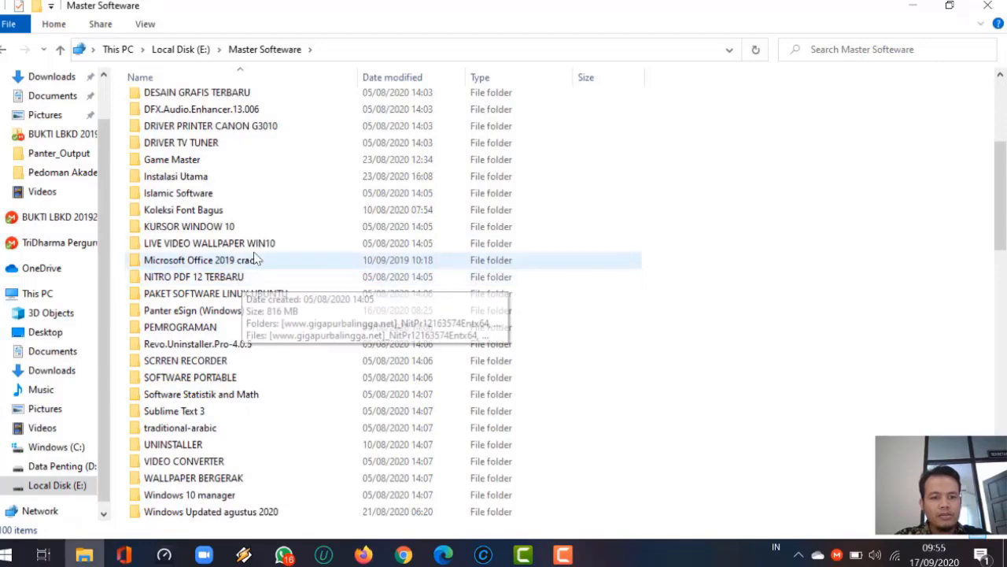
pyautogui.scroll(-2, 269, 303)
pyautogui.scroll(7, 269, 301)
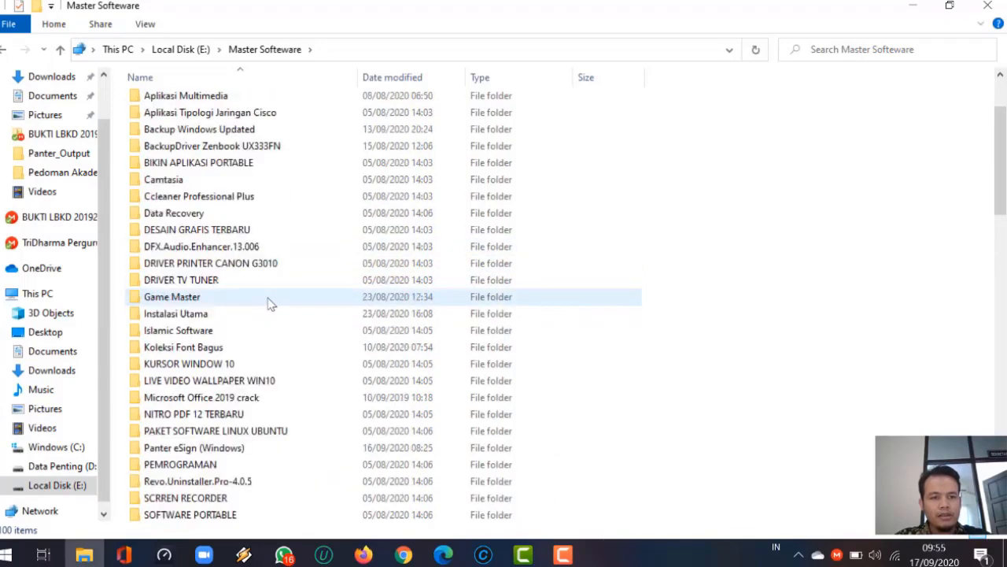
pyautogui.scroll(-2, 249, 261)
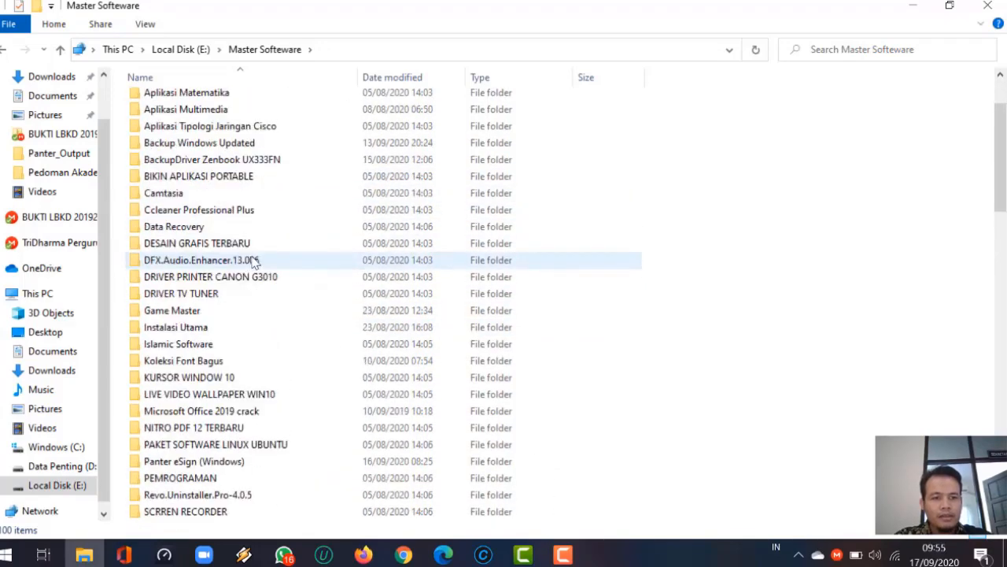
pyautogui.scroll(-1, 192, 397)
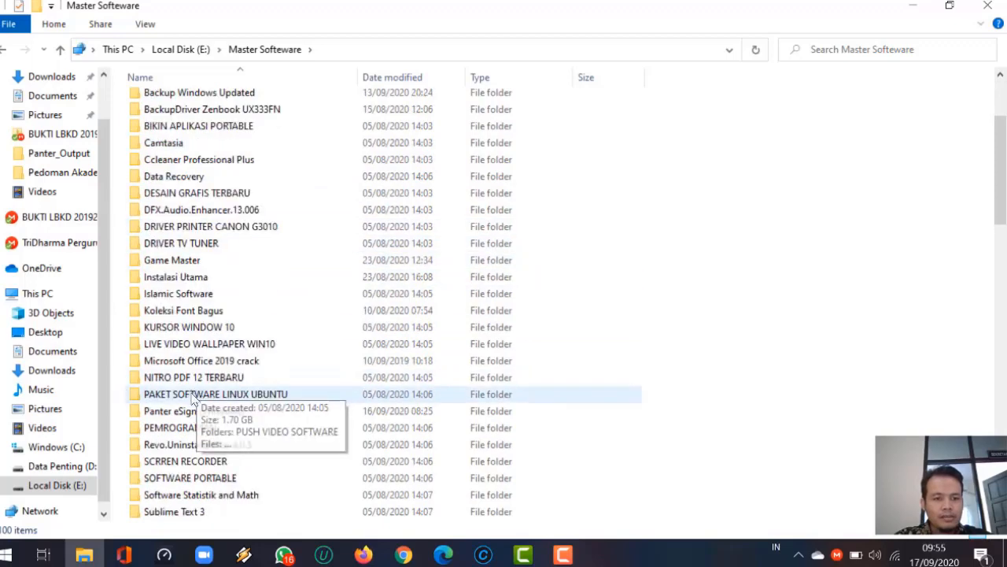
pyautogui.click(176, 416)
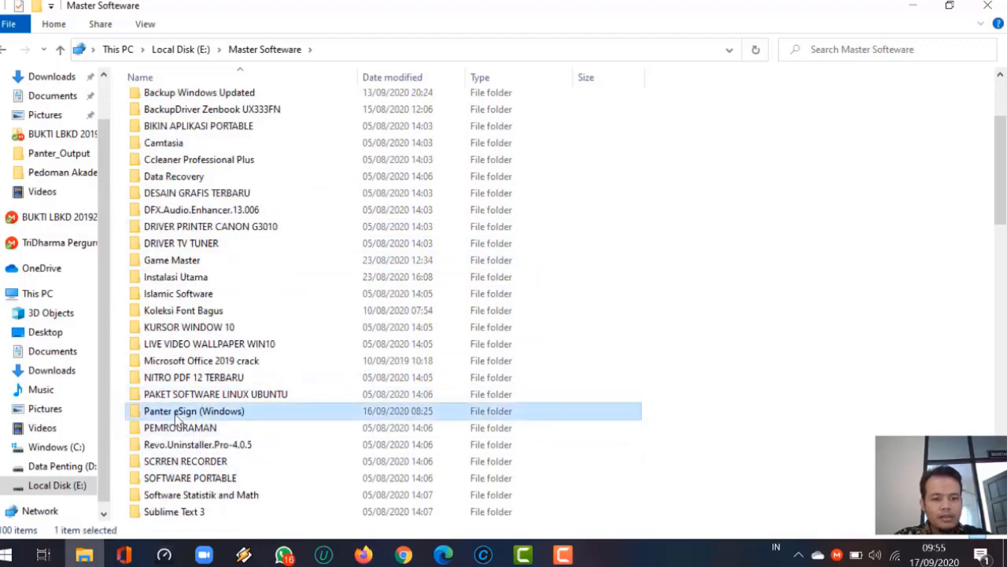
pyautogui.scroll(-2, 317, 360)
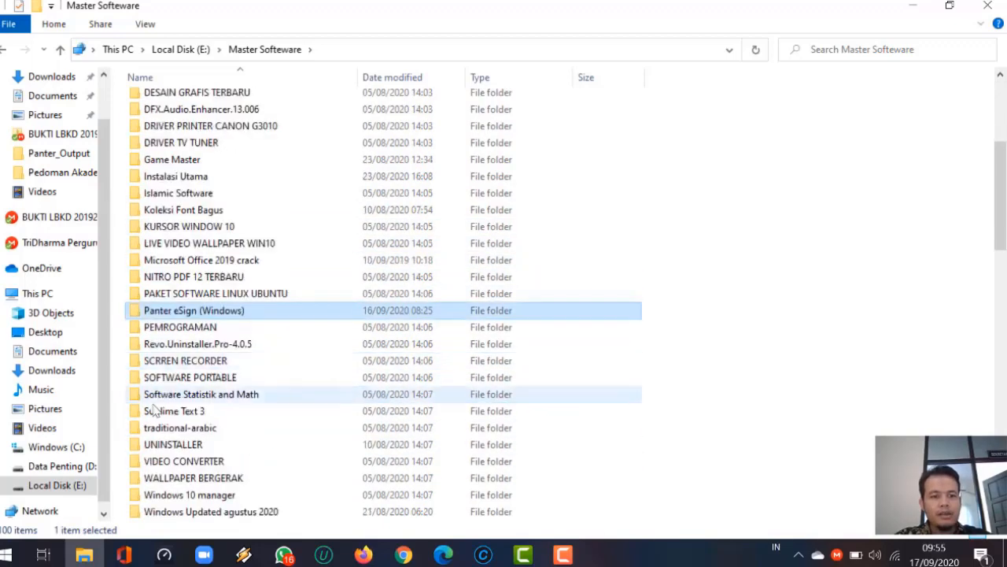
pyautogui.doubleClick(217, 313)
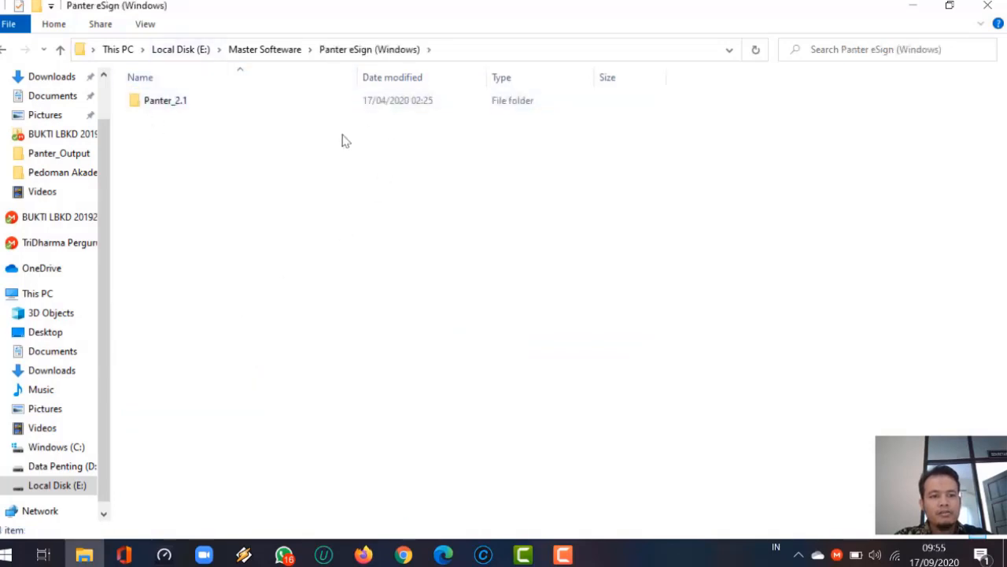
pyautogui.doubleClick(180, 101)
# Look through the extracted files in the Panter_2.1 folder to locate the application file
pyautogui.scroll(-2, 394, 233)
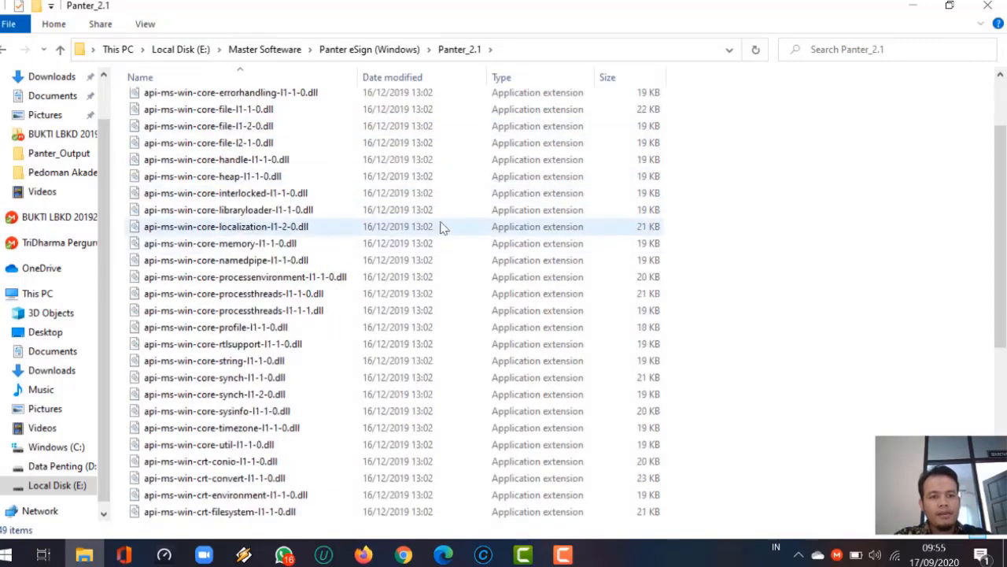
pyautogui.scroll(-6, 441, 227)
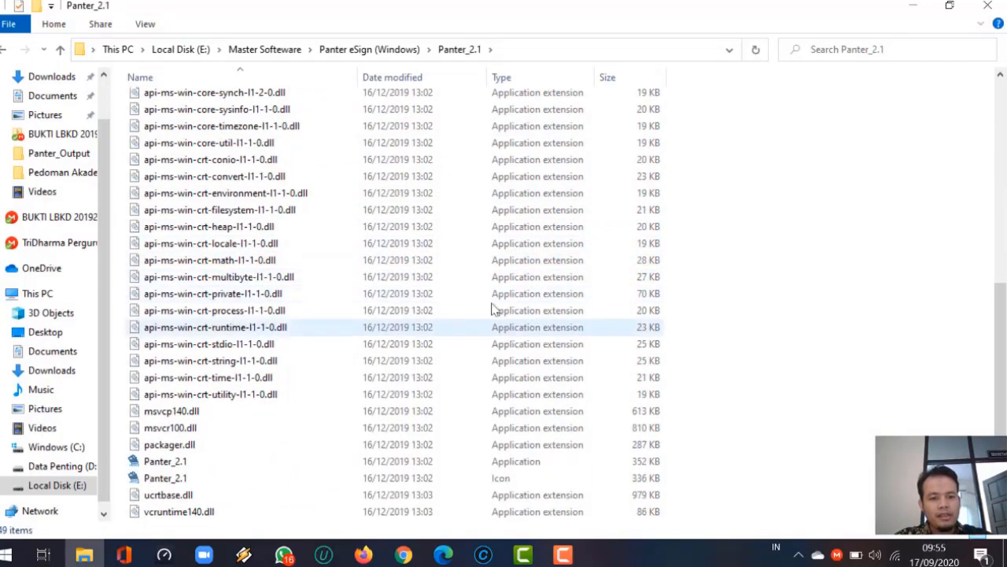
pyautogui.scroll(8, 396, 218)
pyautogui.scroll(-4, 429, 227)
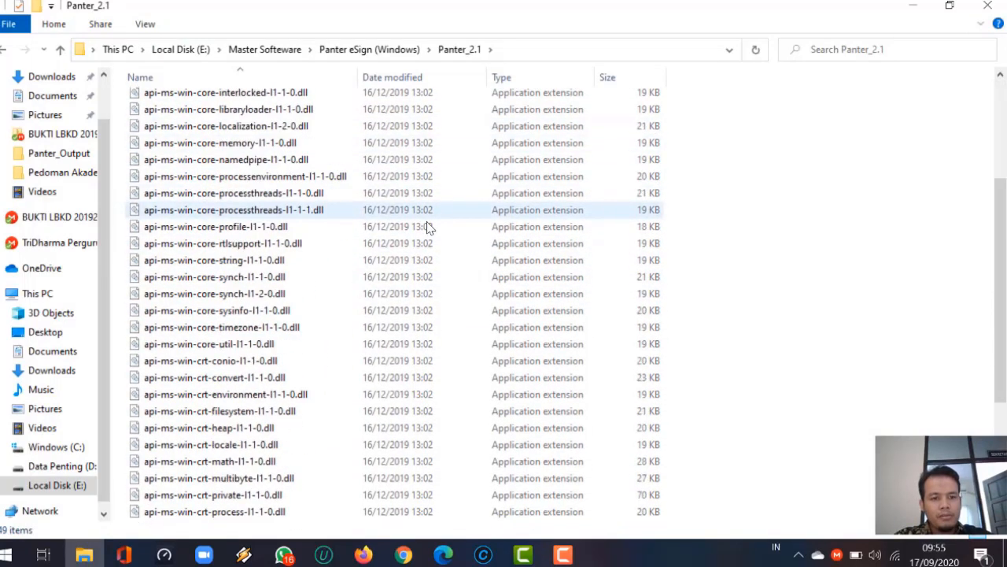
pyautogui.scroll(-4, 433, 233)
pyautogui.scroll(8, 525, 228)
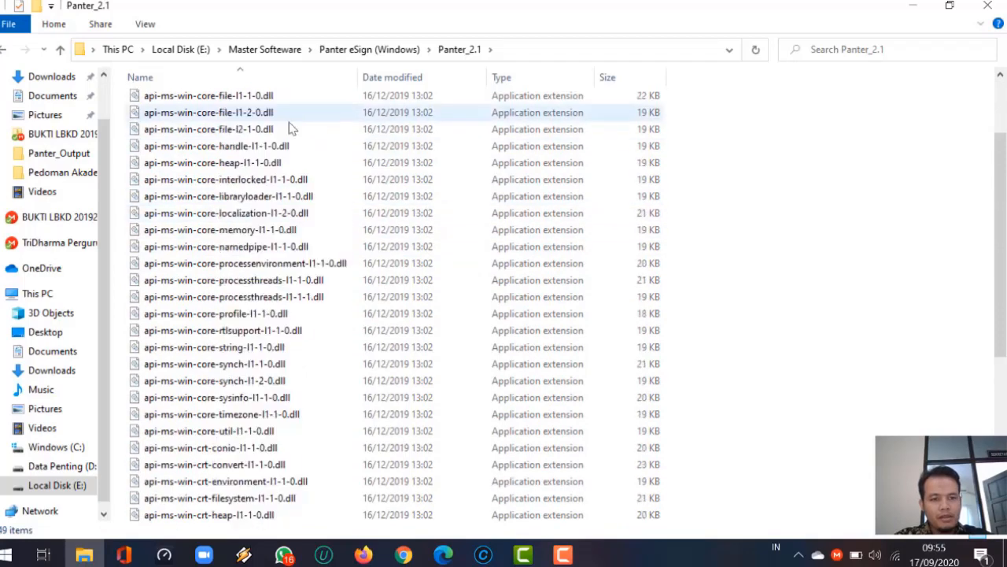
pyautogui.scroll(-4, 414, 271)
pyautogui.scroll(-4, 421, 279)
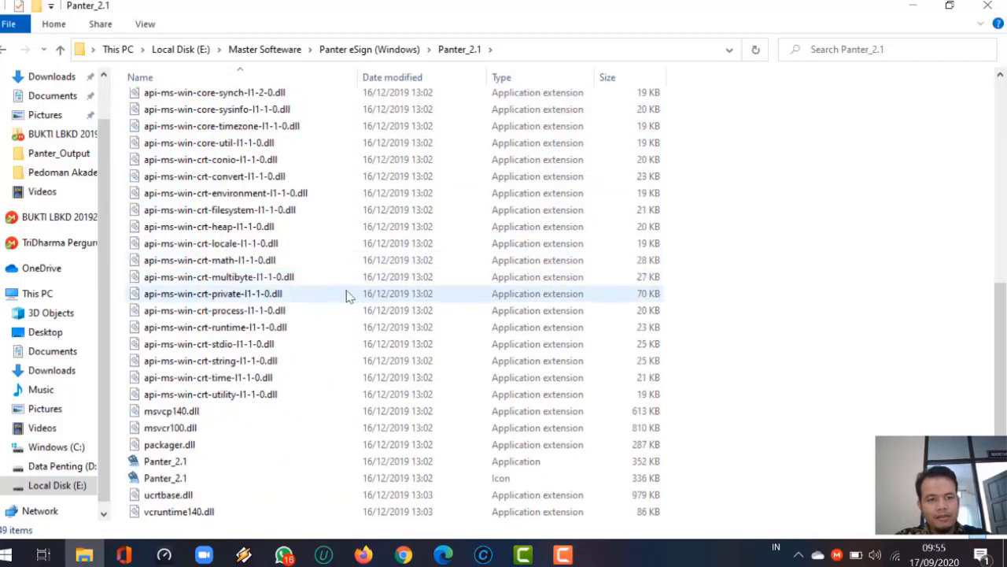
pyautogui.scroll(8, 314, 252)
pyautogui.scroll(-8, 323, 248)
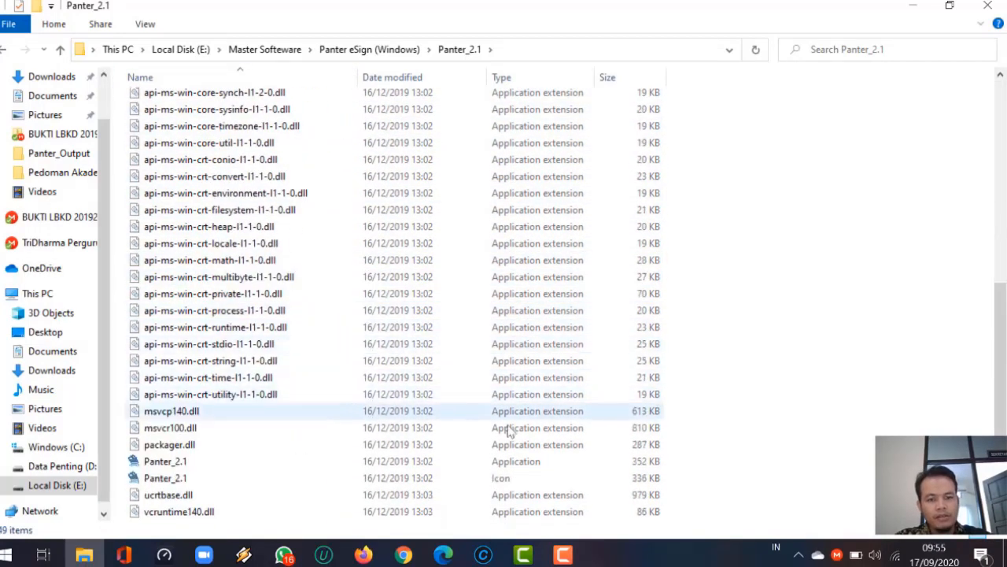
# Create a desktop shortcut for the Panter_2.1 application file
pyautogui.click(179, 465)
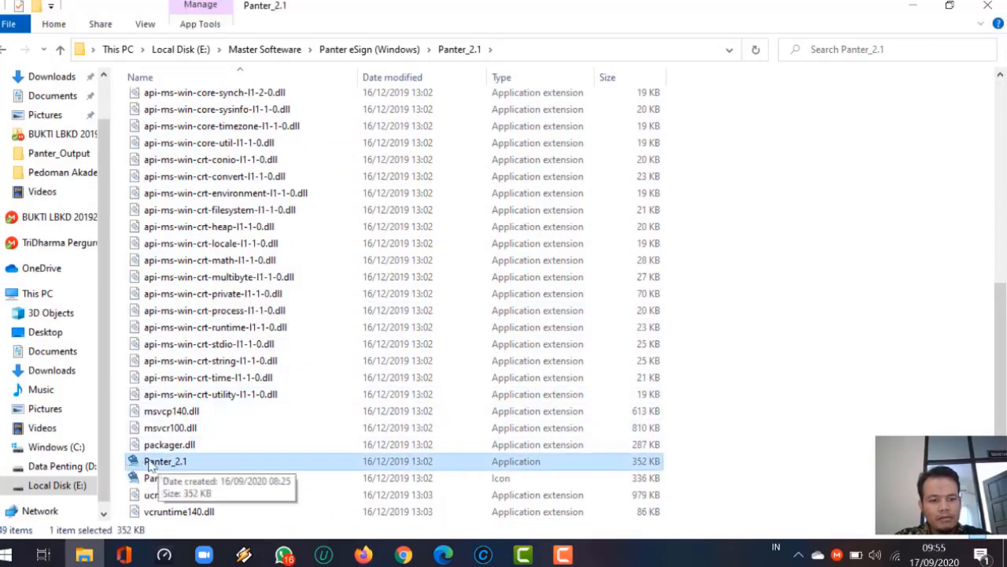
pyautogui.doubleClick(189, 463)
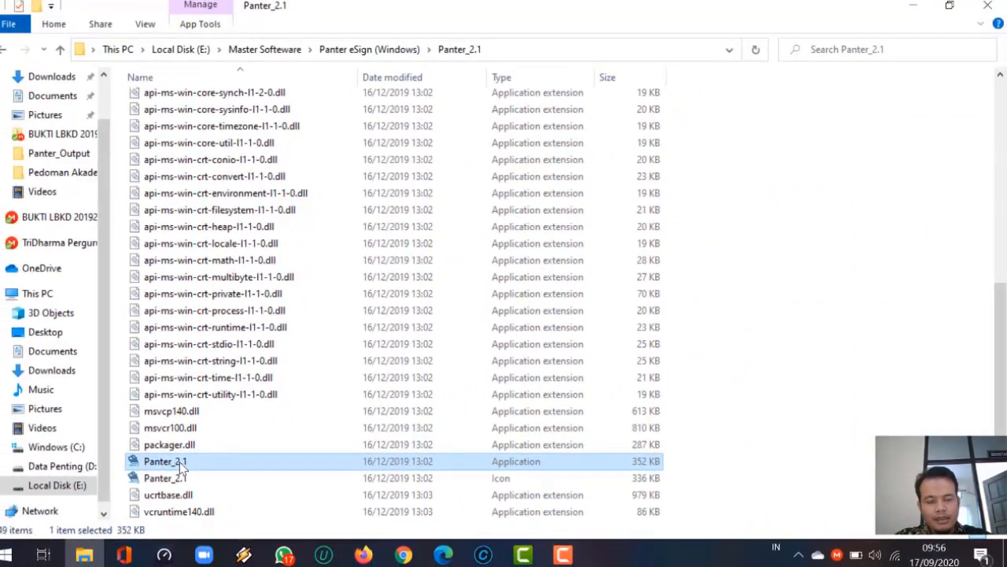
pyautogui.rightClick(181, 466)
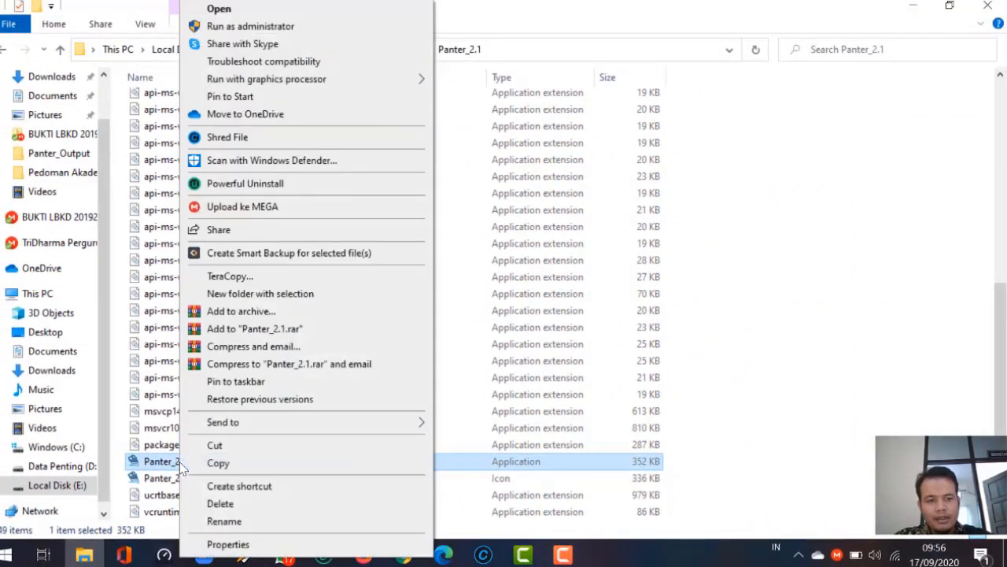
pyautogui.moveTo(355, 422)
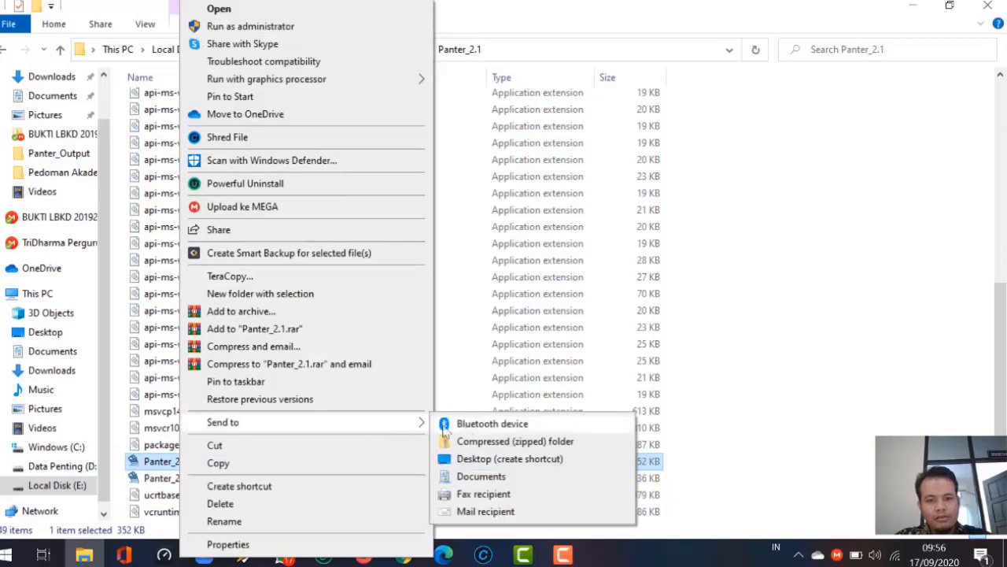
pyautogui.click(502, 461)
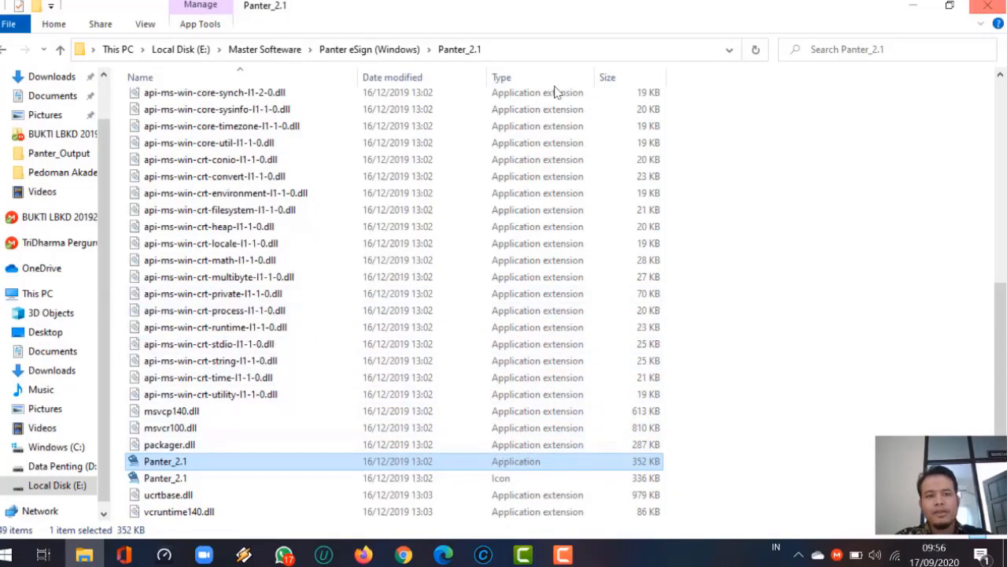
# Close the folder window and the BSrE File download page, and minimize the remaining windows to show the desktop
pyautogui.click(991, 6)
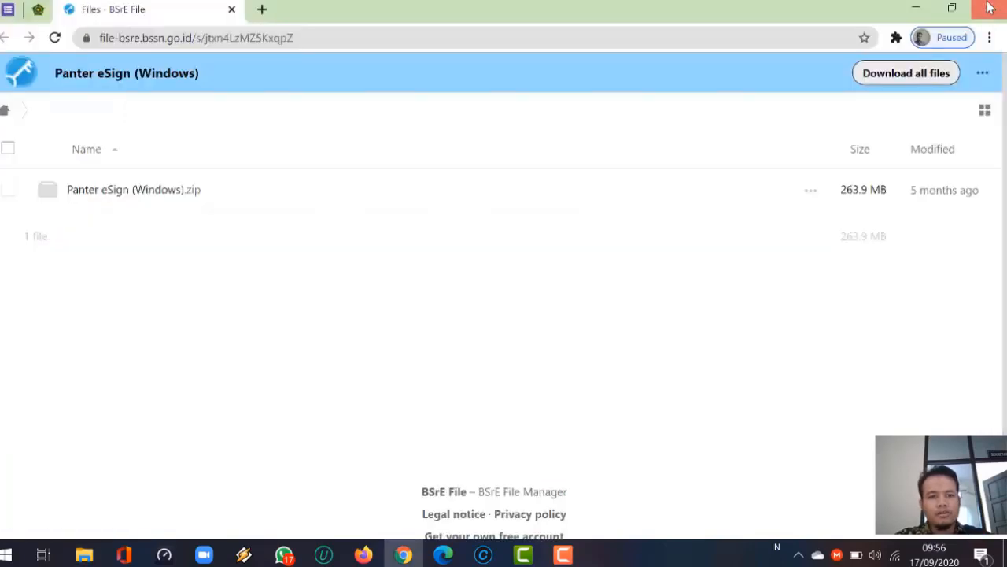
pyautogui.click(231, 10)
pyautogui.click(914, 8)
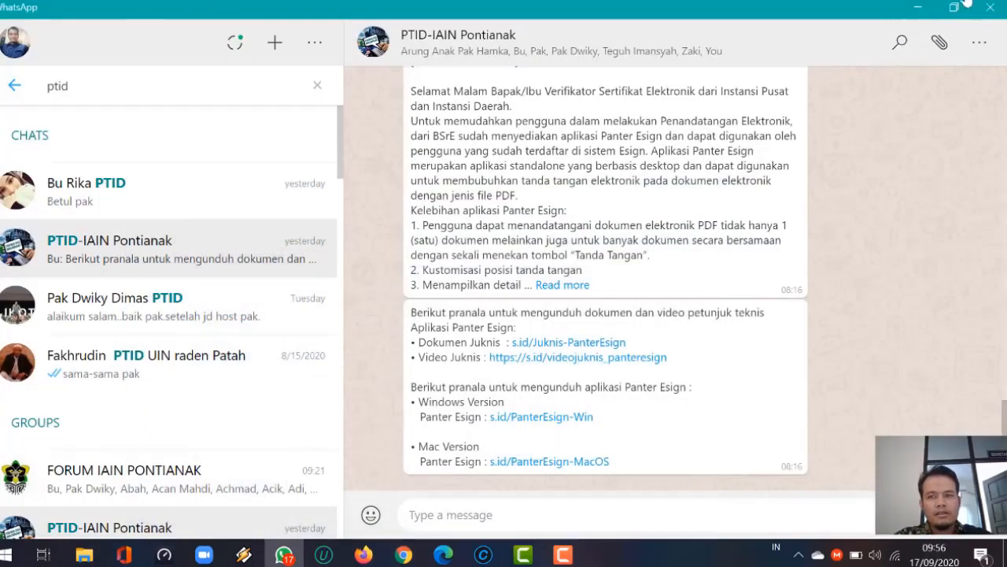
pyautogui.click(917, 9)
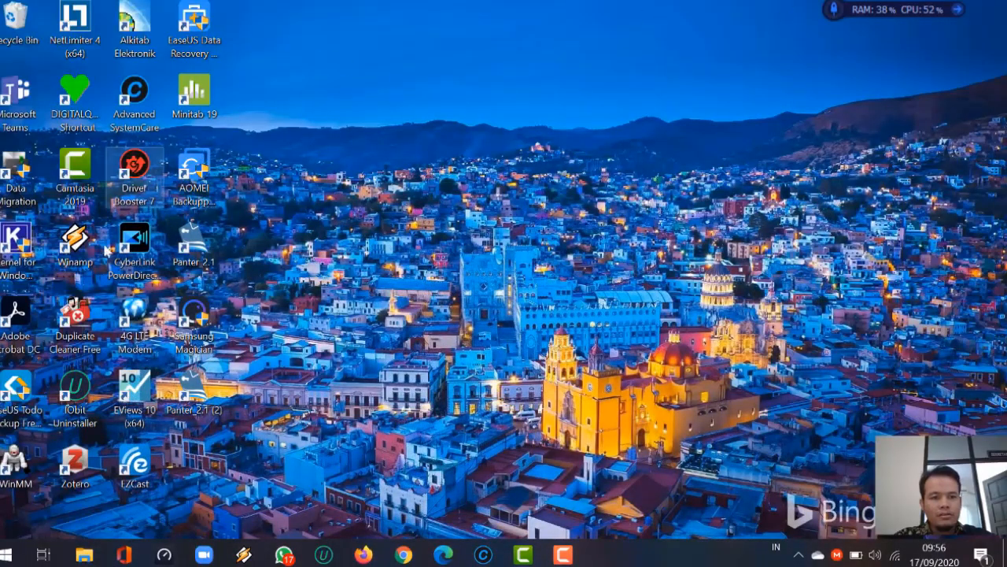
# Delete the duplicate Panter_2.1 (2) desktop shortcut and launch Panter from the remaining Panter_2.1 shortcut
pyautogui.click(199, 245)
pyautogui.click(195, 397)
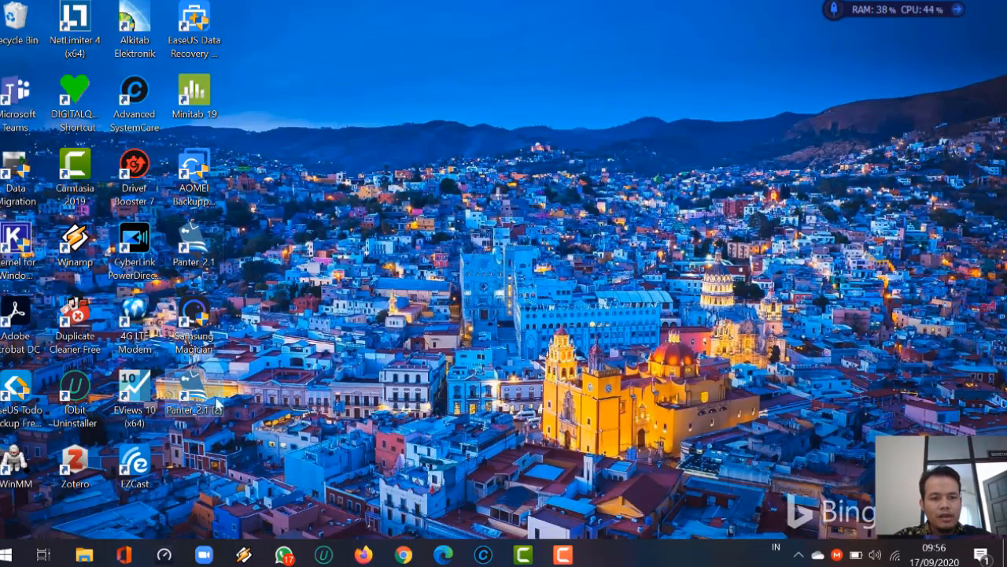
pyautogui.press('Delete')
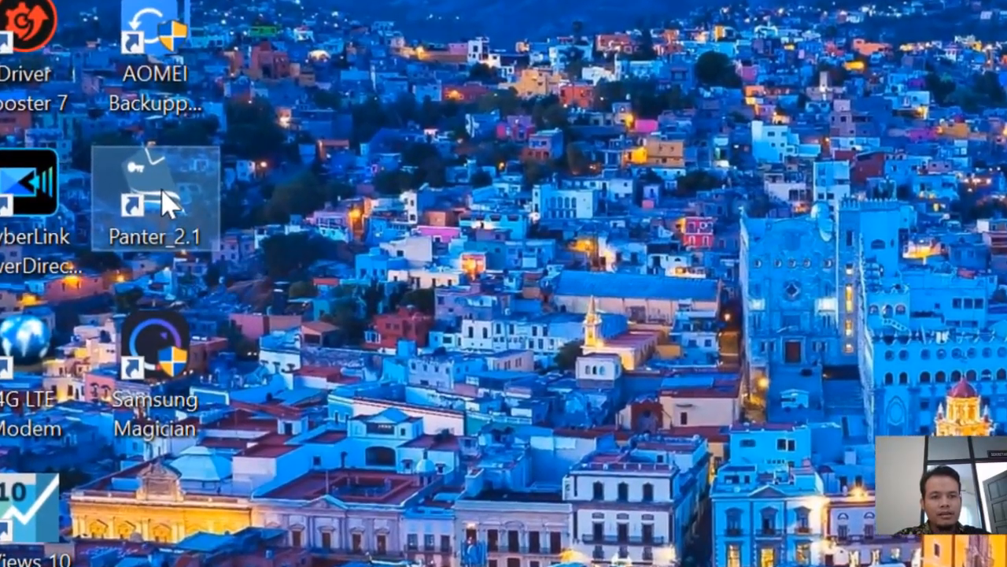
pyautogui.click(161, 203)
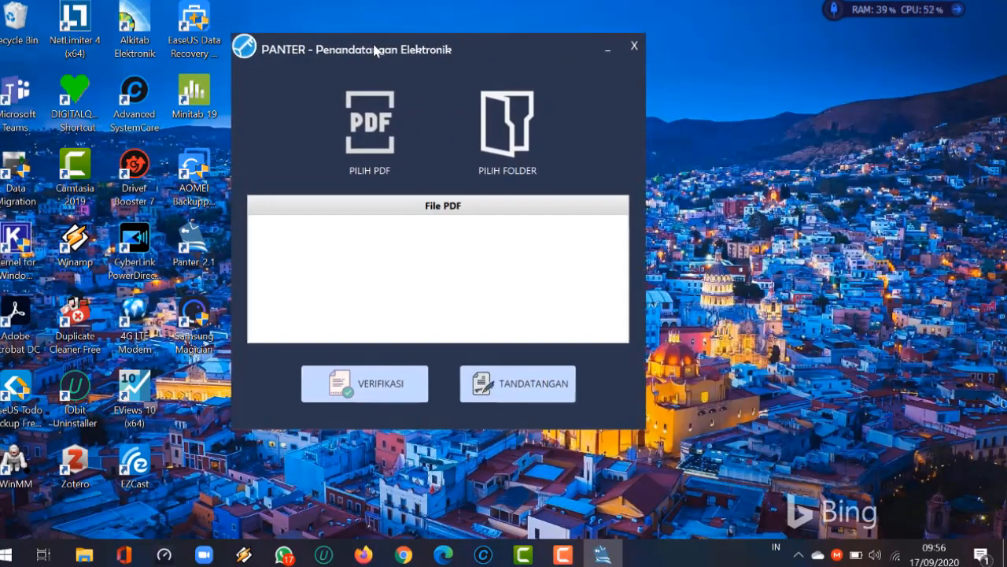
# Move the Panter window toward the middle of the desktop and open the recent Word document coba tte panter 2
pyautogui.moveTo(375, 50); pyautogui.dragTo(375, 50)
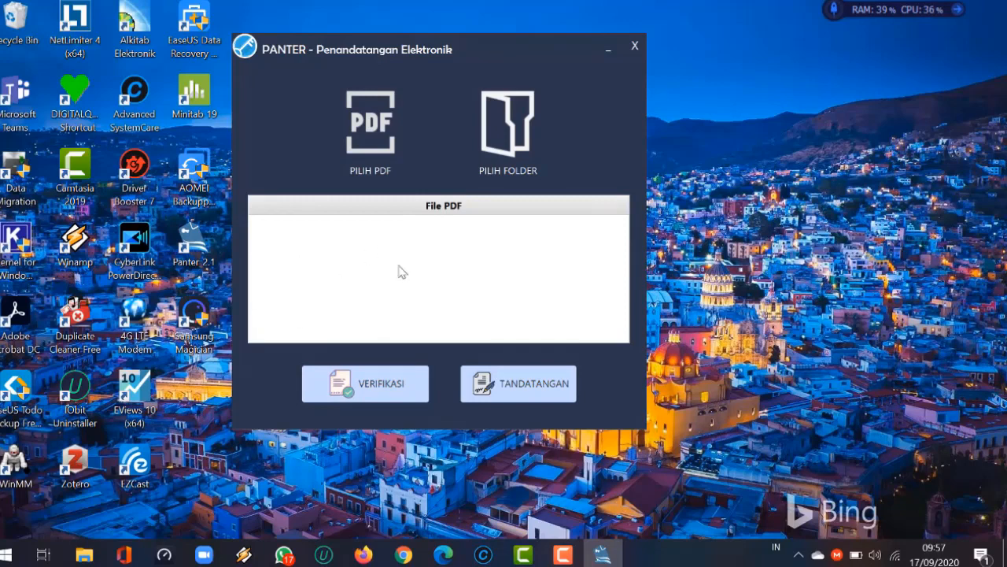
pyautogui.moveTo(473, 42); pyautogui.dragTo(544, 49)
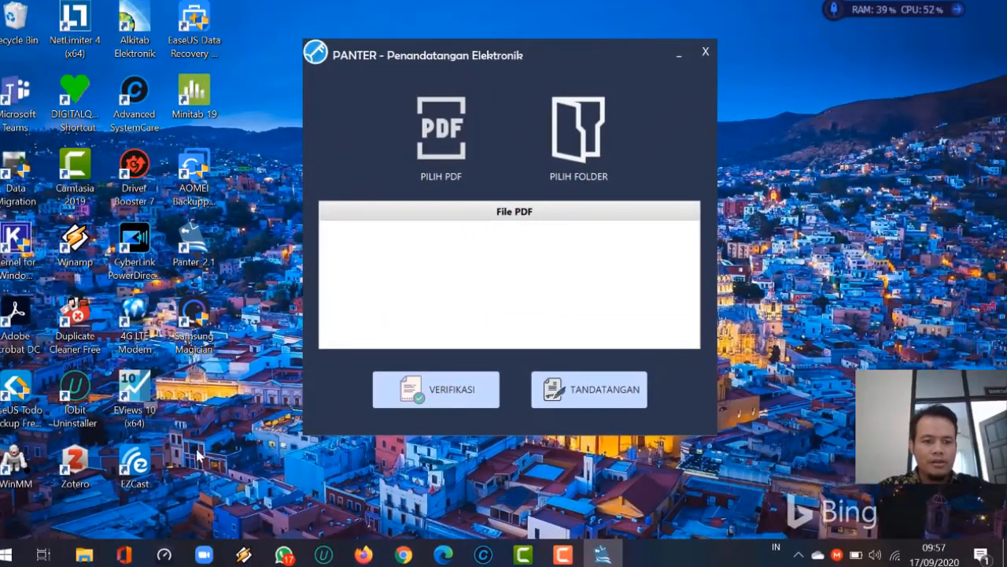
pyautogui.click(84, 555)
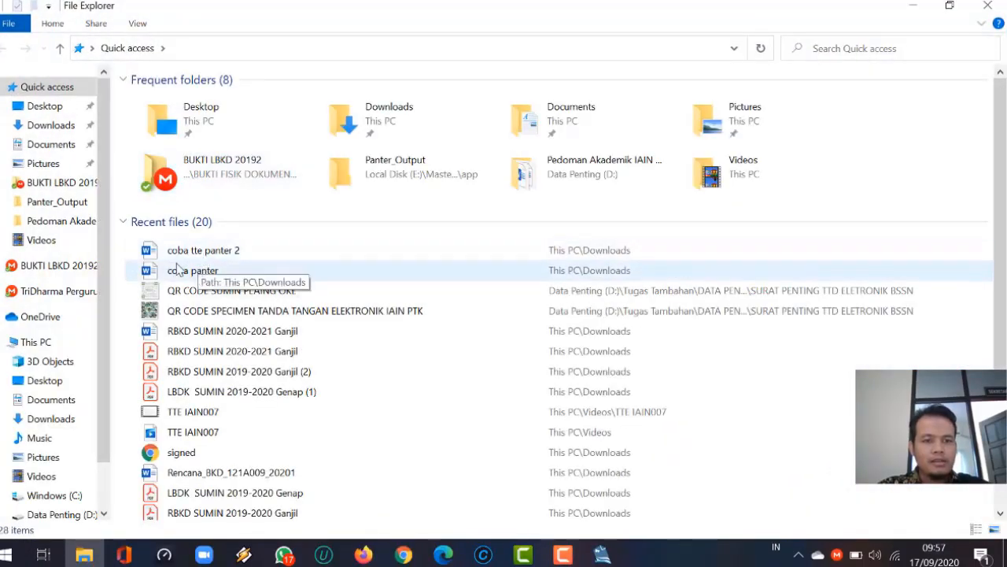
pyautogui.click(189, 251)
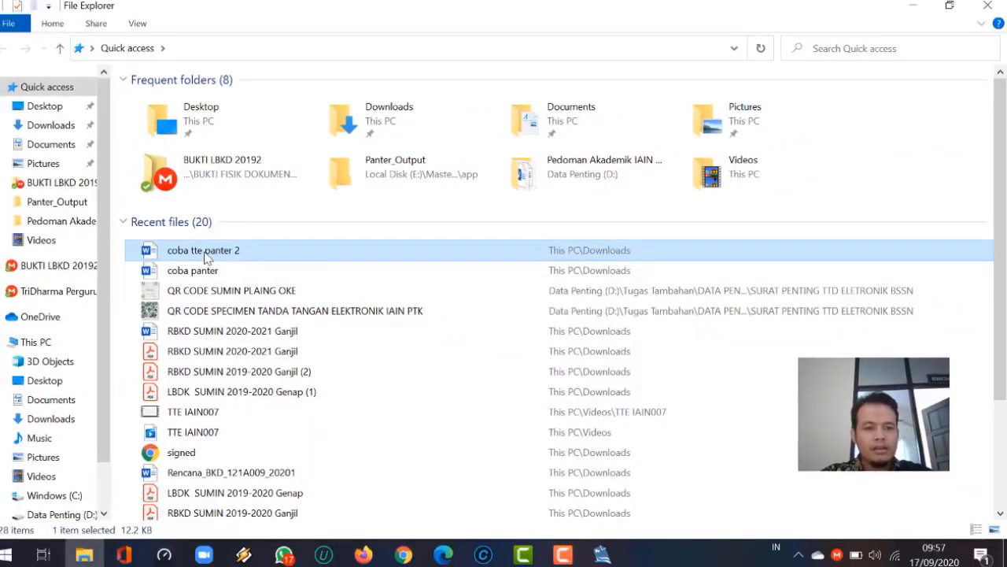
pyautogui.doubleClick(186, 252)
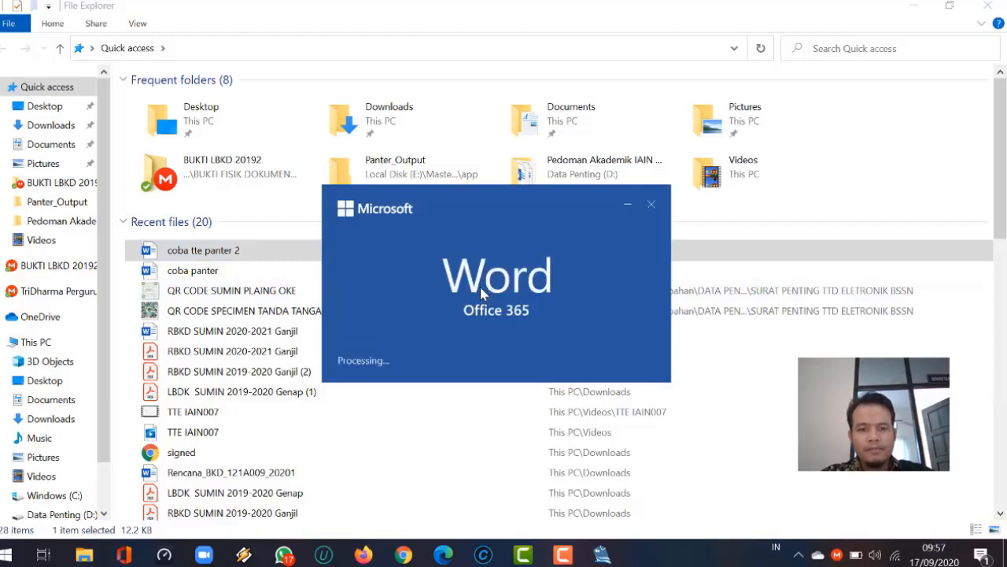
pyautogui.scroll(-3, 467, 286)
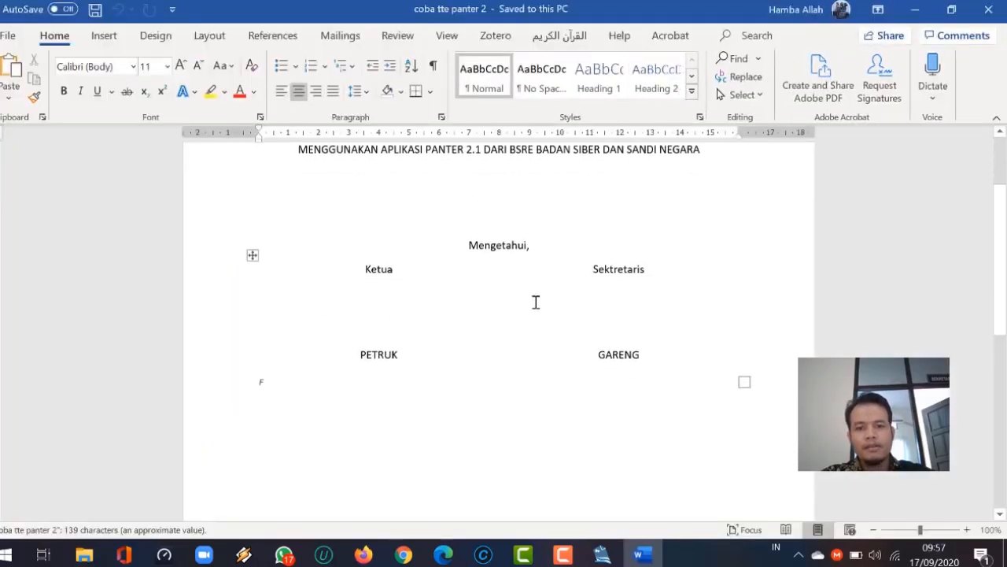
pyautogui.scroll(1, 535, 302)
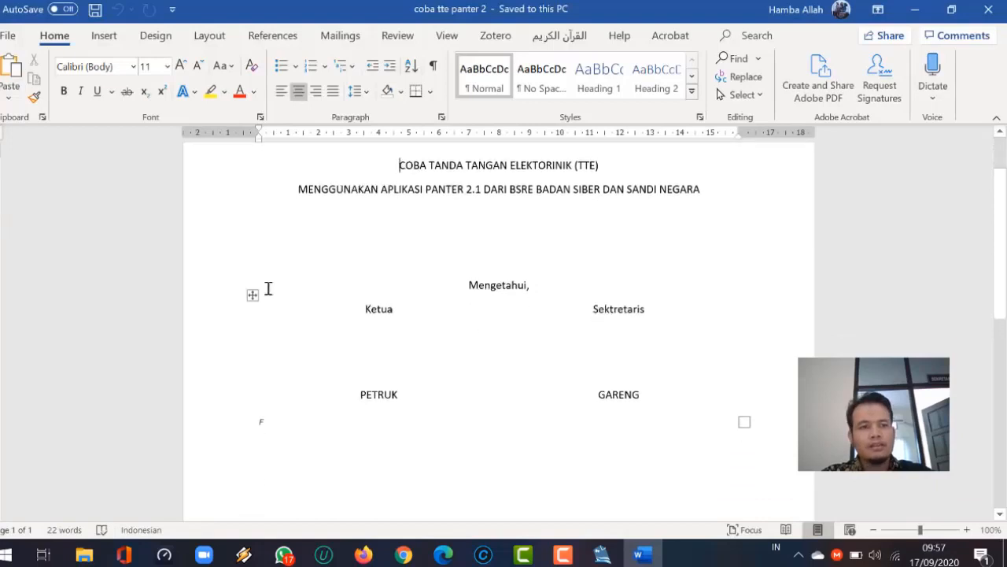
# Save the document as an Adobe PDF named coba tte panter 2 in the Downloads folder
pyautogui.click(8, 36)
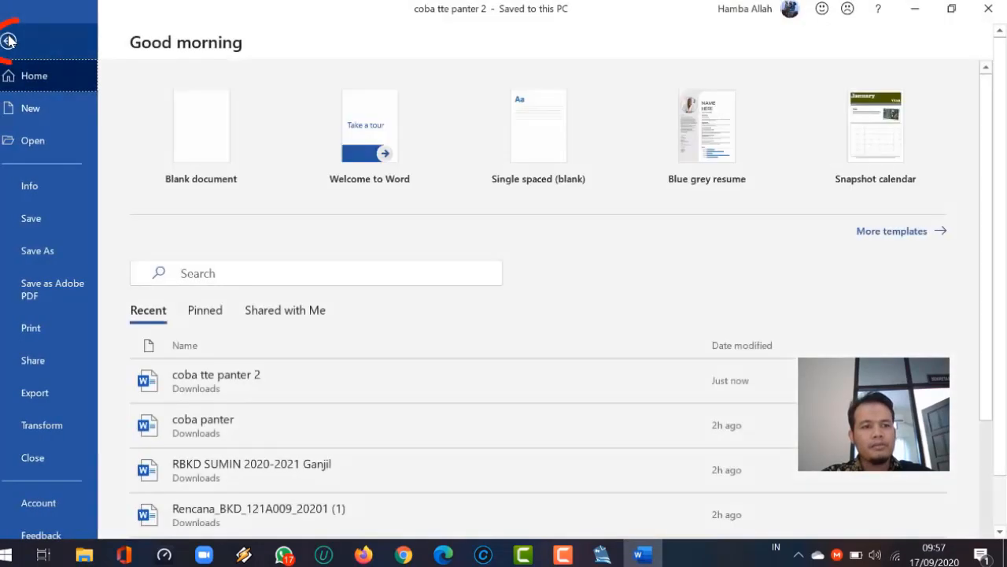
pyautogui.click(43, 296)
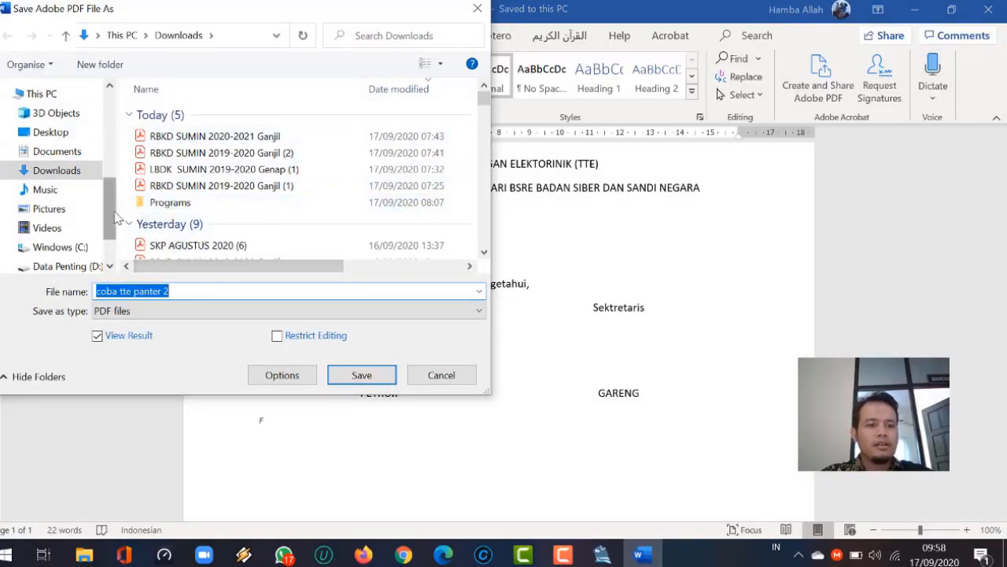
pyautogui.moveTo(114, 216); pyautogui.dragTo(114, 177)
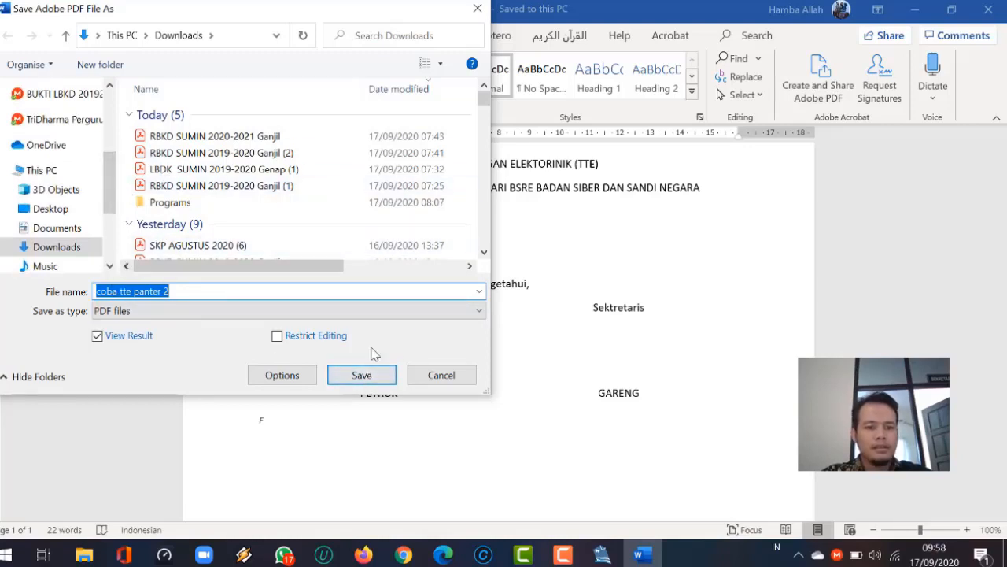
pyautogui.click(380, 383)
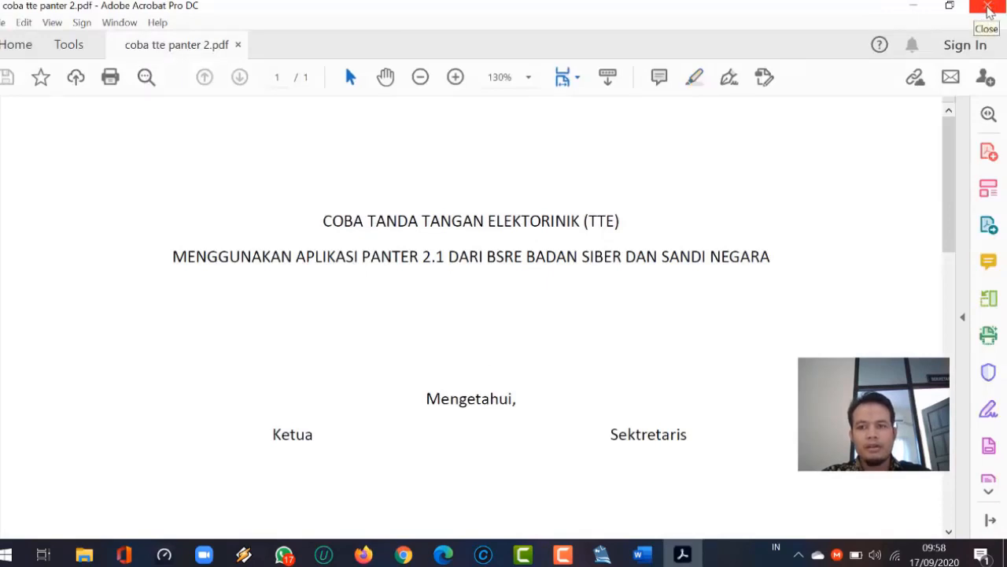
# Close the exported PDF in Acrobat and close the Word document and Word
pyautogui.click(989, 7)
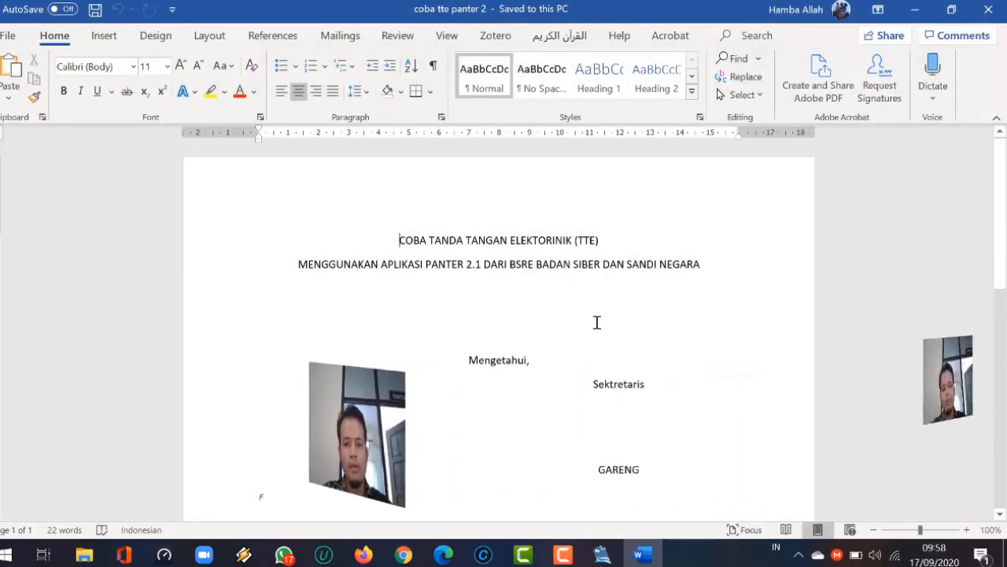
pyautogui.scroll(-2, 596, 324)
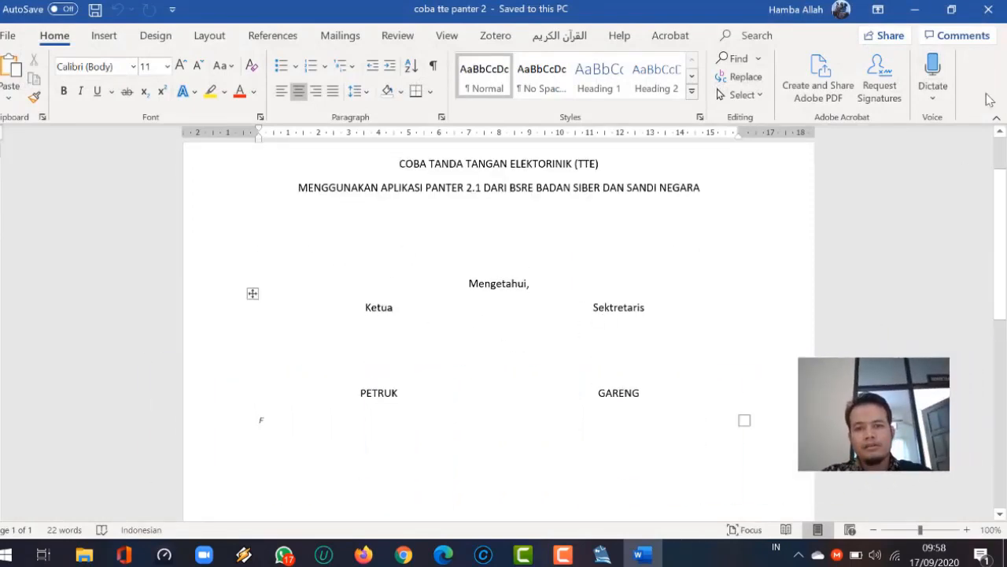
pyautogui.click(989, 10)
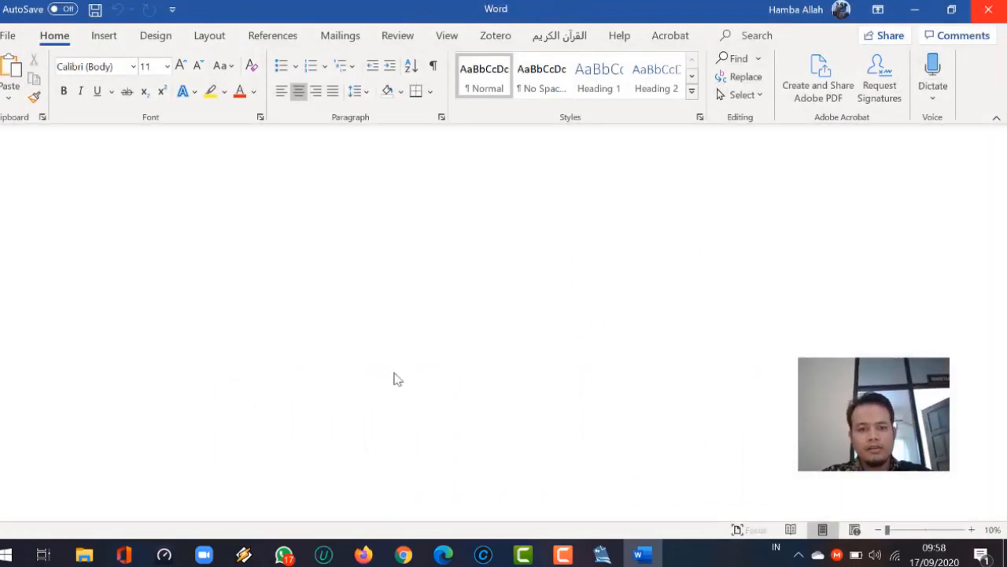
pyautogui.click(989, 7)
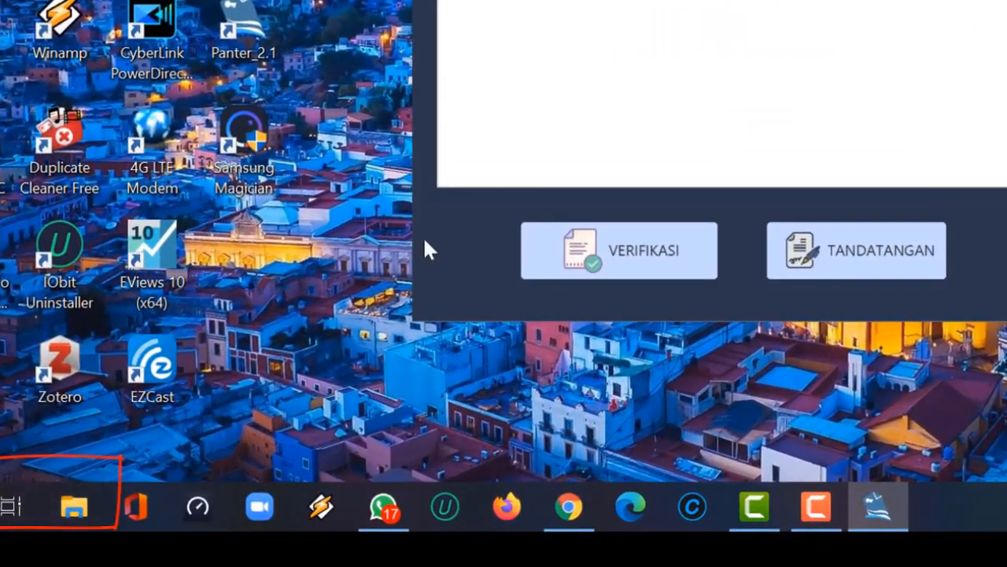
# Open File Explorer, select the recent PDF coba tte panter 2 and bring the Panter window in front
pyautogui.click(74, 508)
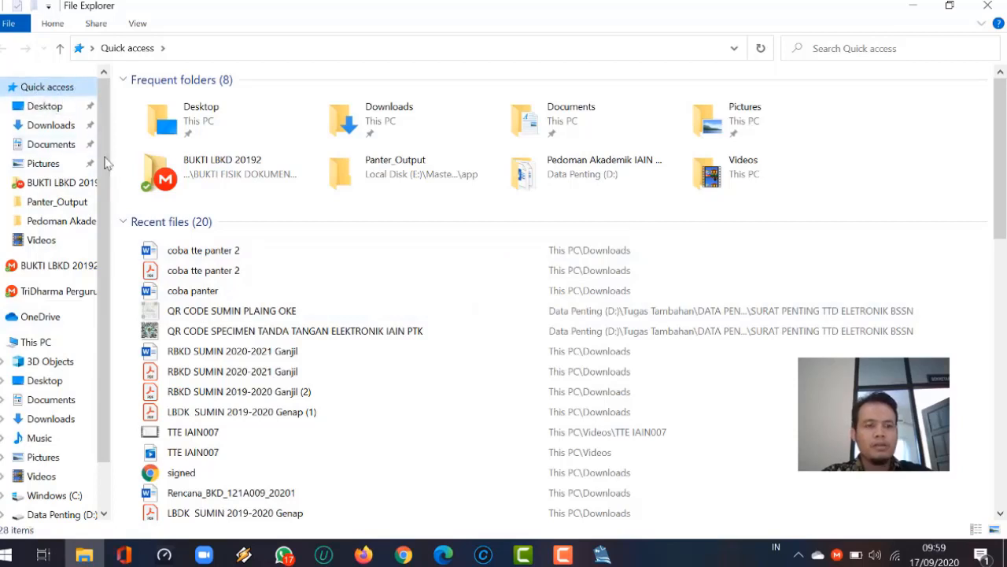
pyautogui.click(175, 277)
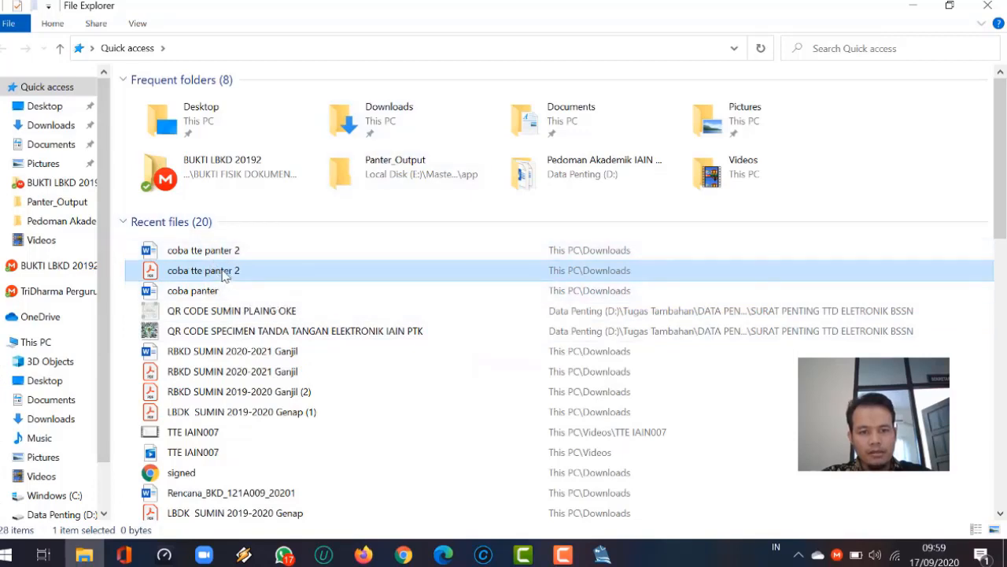
pyautogui.moveTo(224, 273); pyautogui.dragTo(364, 270)
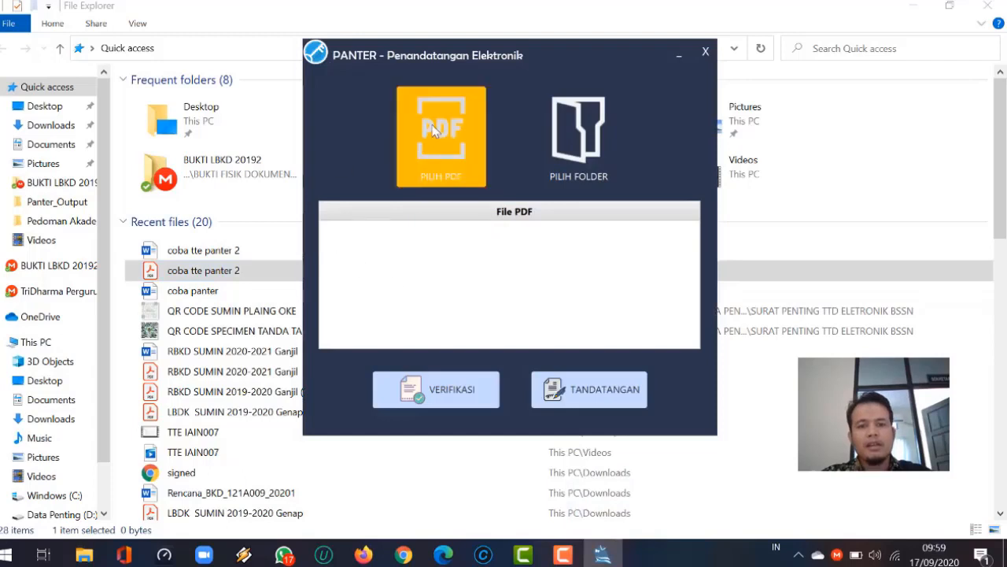
pyautogui.click(433, 158)
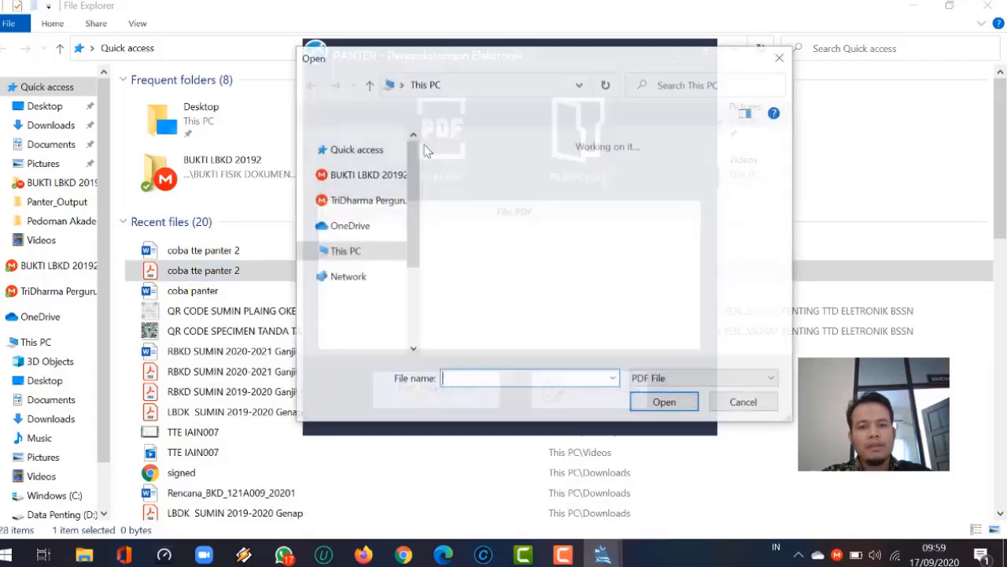
pyautogui.scroll(2, 409, 197)
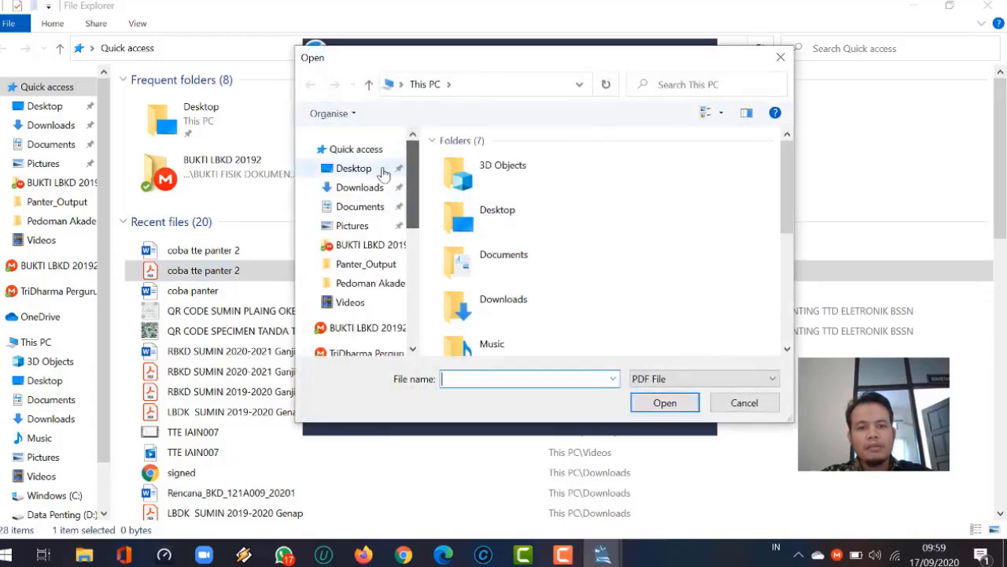
pyautogui.click(376, 157)
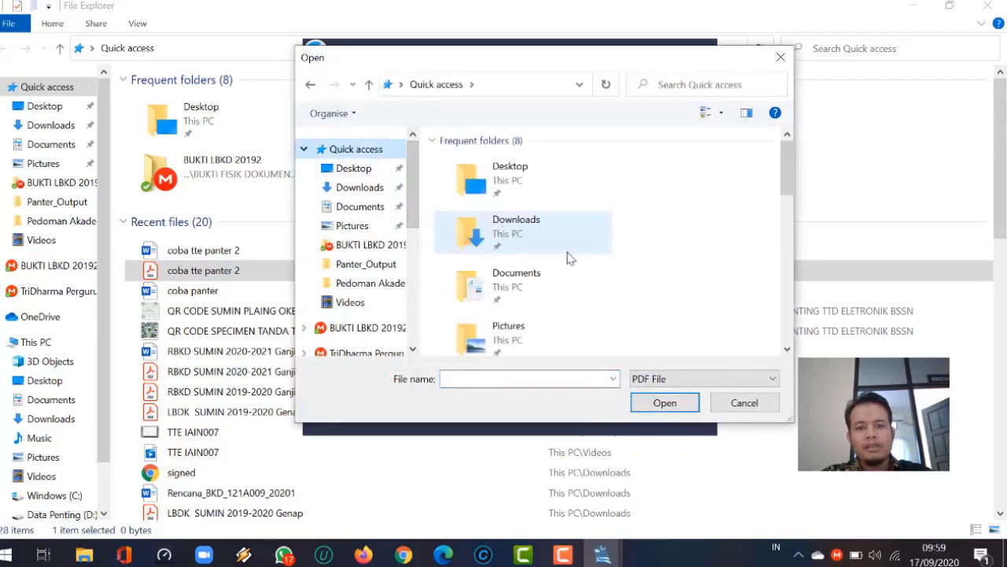
pyautogui.scroll(-3, 559, 268)
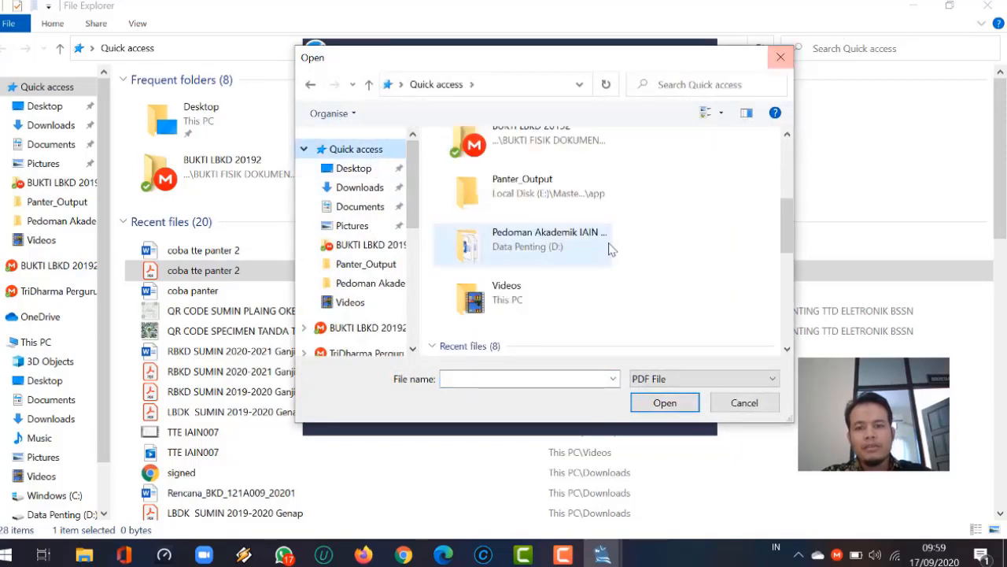
pyautogui.scroll(-3, 555, 275)
pyautogui.click(549, 241)
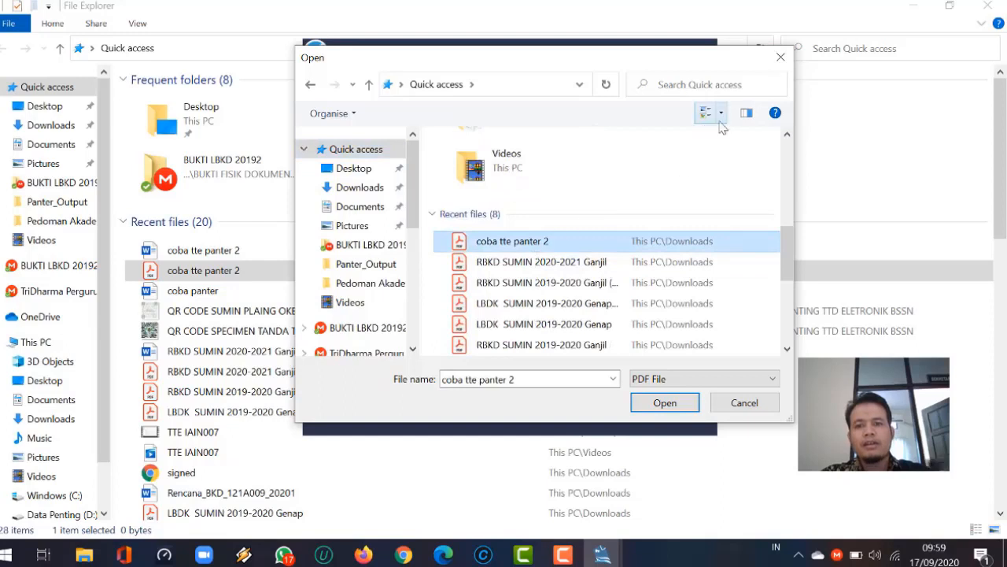
pyautogui.click(783, 66)
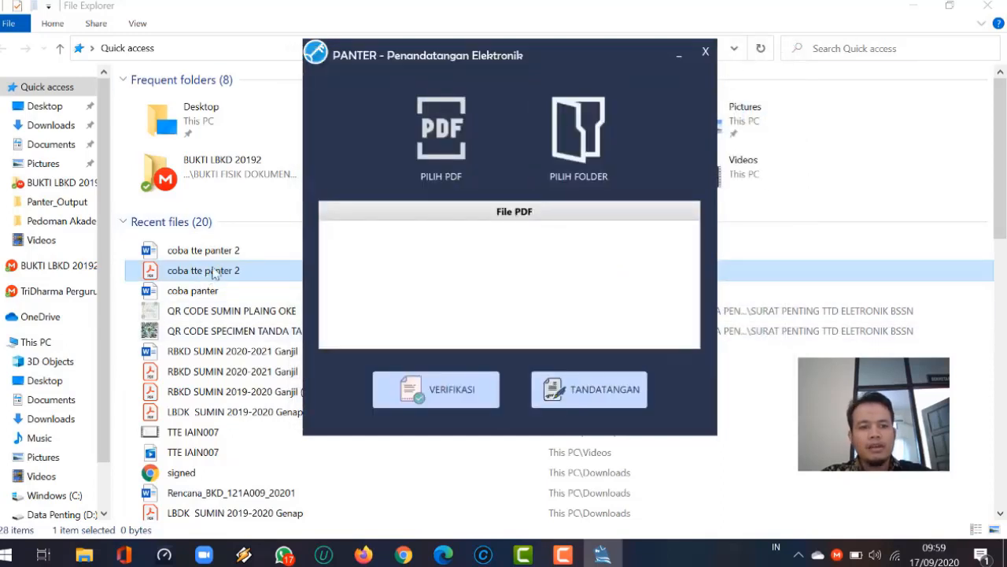
# Add the PDF coba tte panter 2 from File Explorer to Panter's file list, select it and start signing it
pyautogui.moveTo(209, 274); pyautogui.dragTo(439, 278)
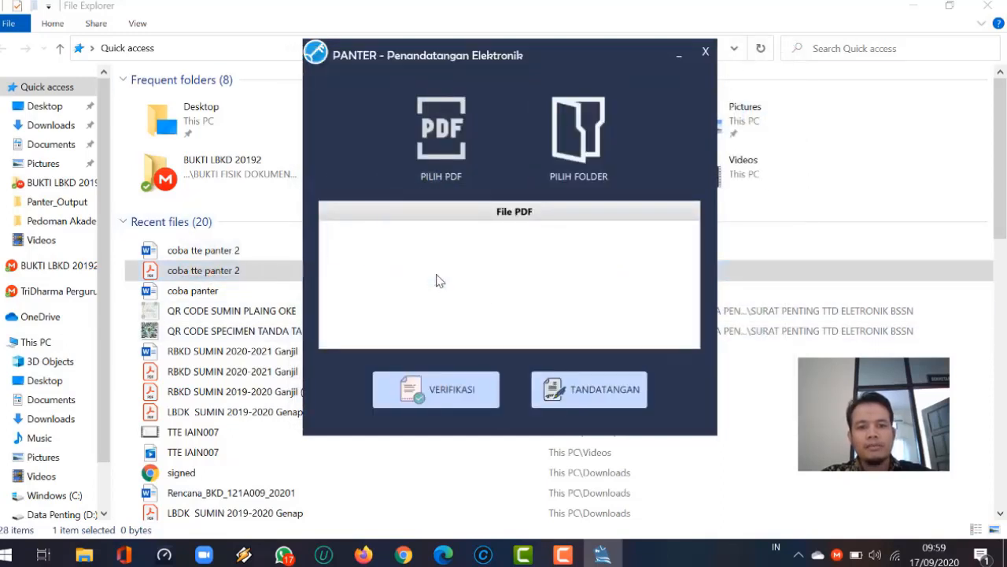
pyautogui.click(406, 231)
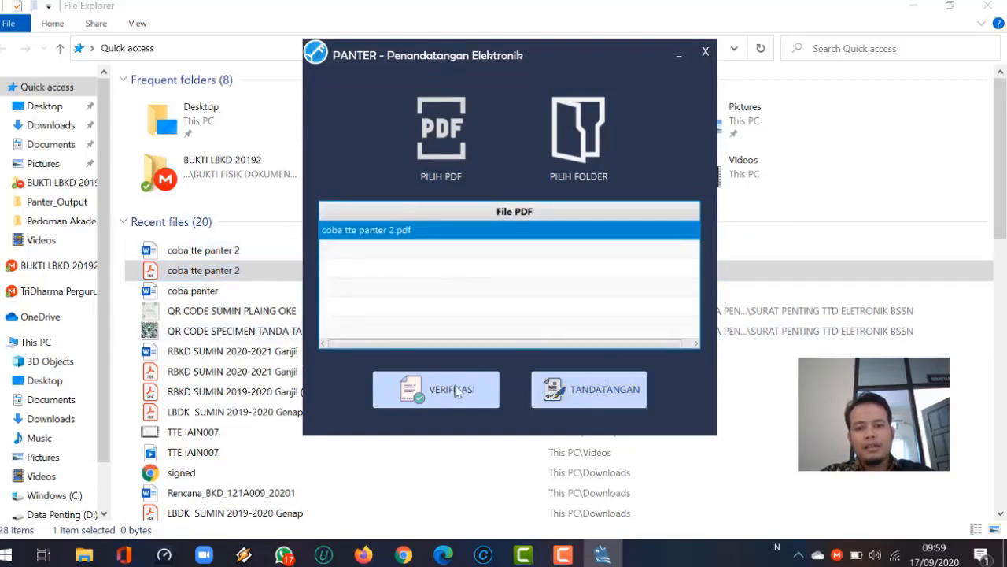
pyautogui.click(586, 400)
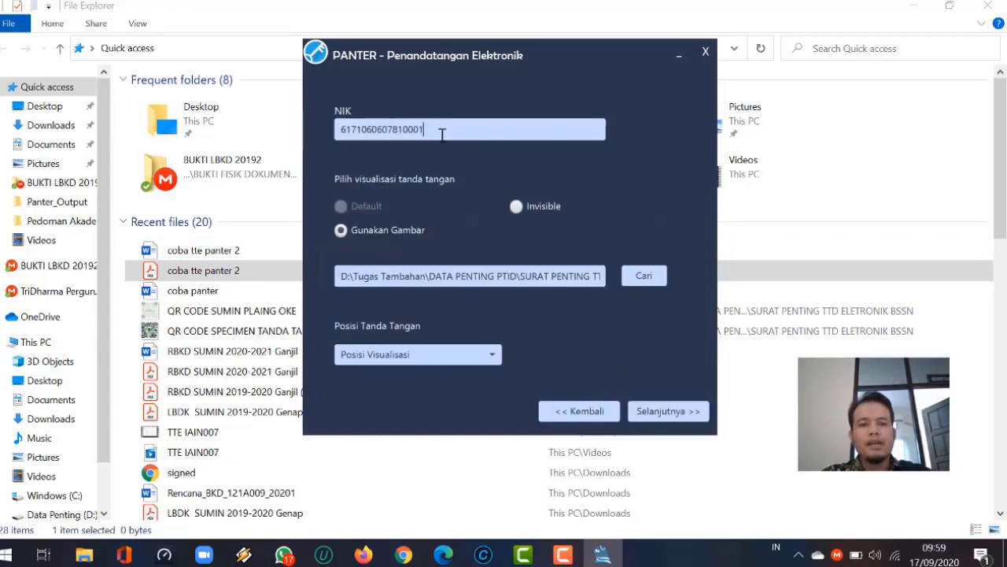
# Review the NIK field, the Gunakan Gambar visualization option and the full path of the signature image
pyautogui.moveTo(429, 132); pyautogui.dragTo(331, 130)
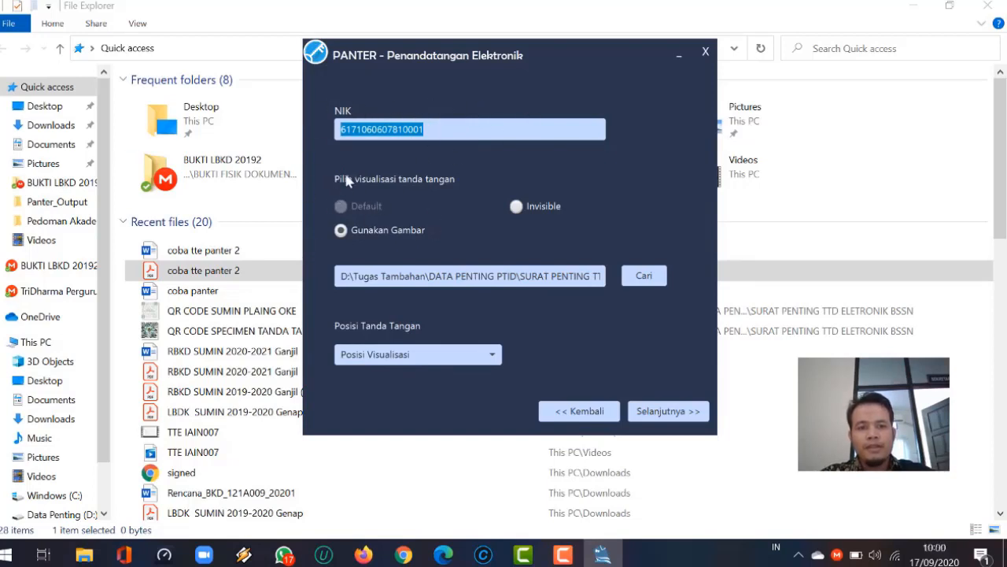
pyautogui.click(341, 230)
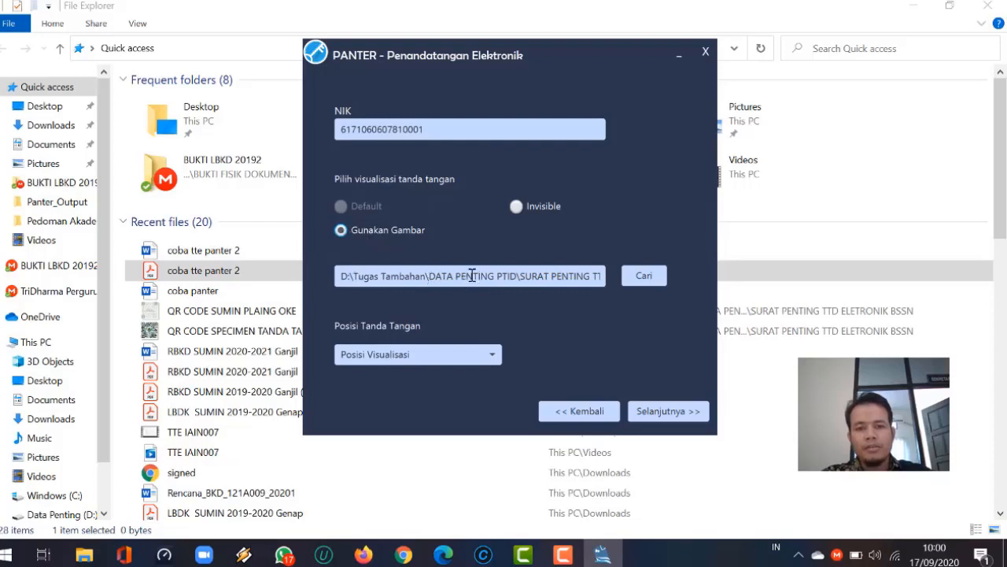
pyautogui.moveTo(346, 276)
pyautogui.mouseDown()
pyautogui.moveTo(639, 277)
pyautogui.moveTo(264, 263)
pyautogui.mouseUp()
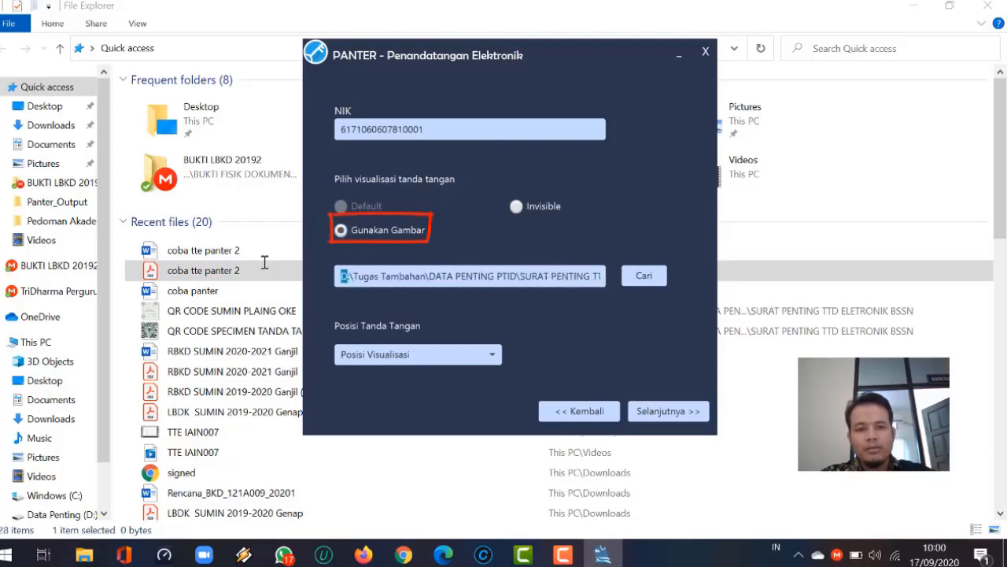
pyautogui.click(366, 281)
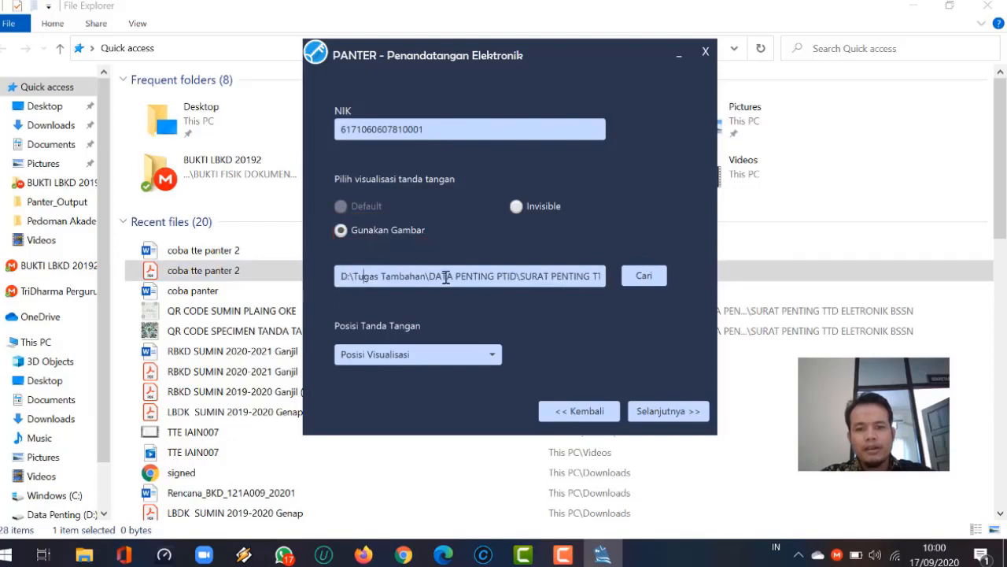
pyautogui.moveTo(495, 270); pyautogui.dragTo(609, 284)
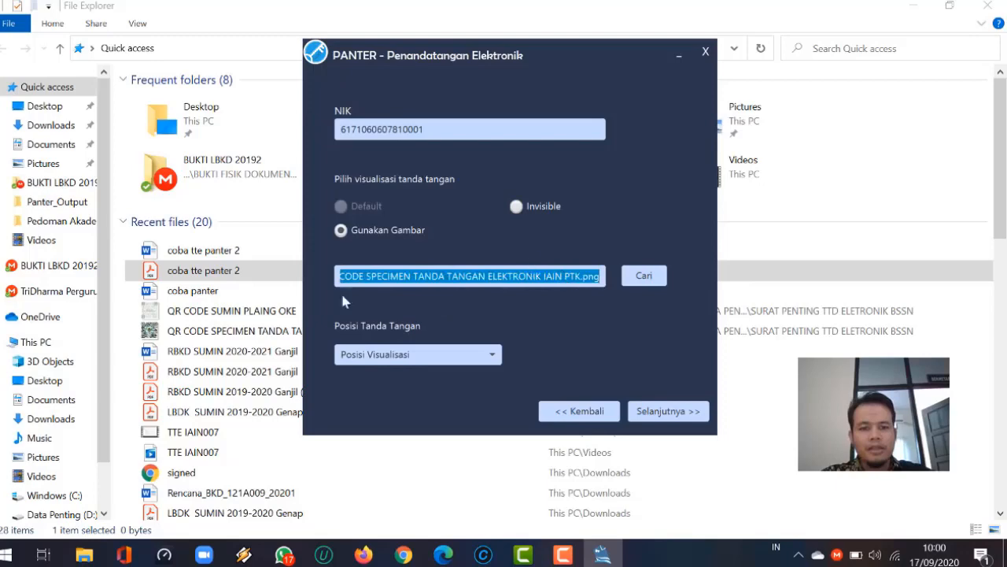
# In File Explorer, open the folder D:\Tugas Tambahan\DATA PENTING PTID\SURAT PENTING TTD ELETRONIK BSSN
pyautogui.scroll(-2, 75, 469)
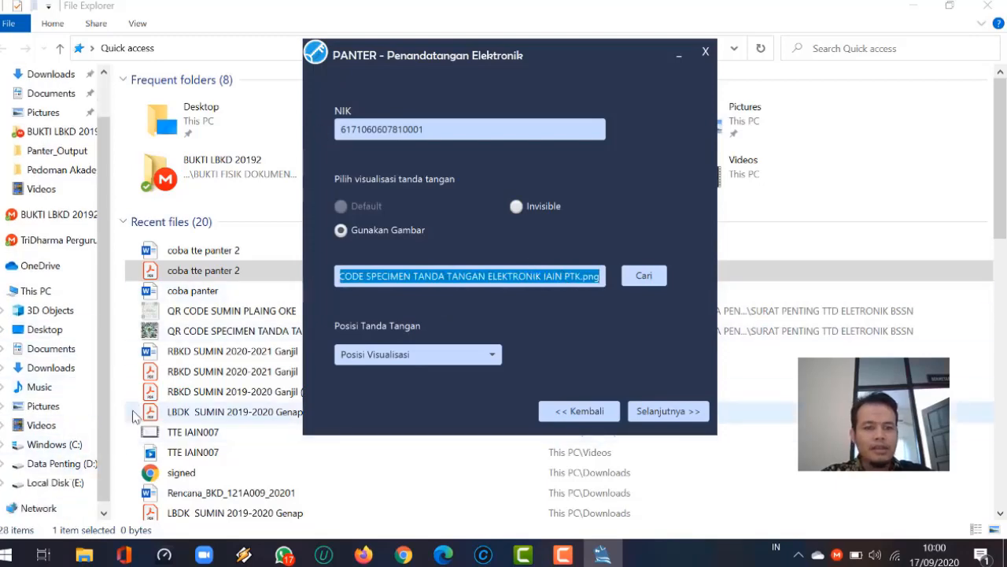
pyautogui.click(61, 463)
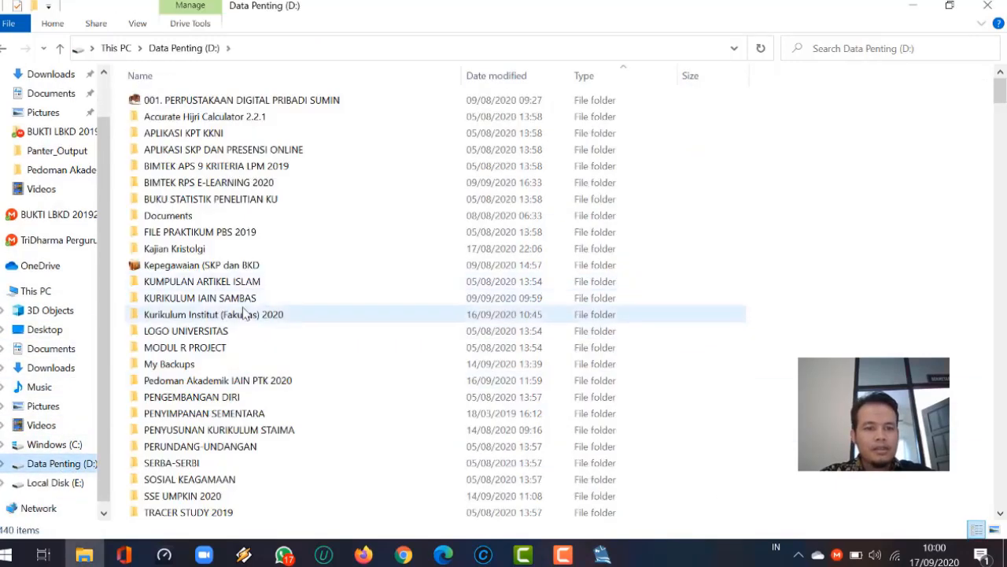
pyautogui.scroll(-4, 244, 331)
pyautogui.doubleClick(196, 362)
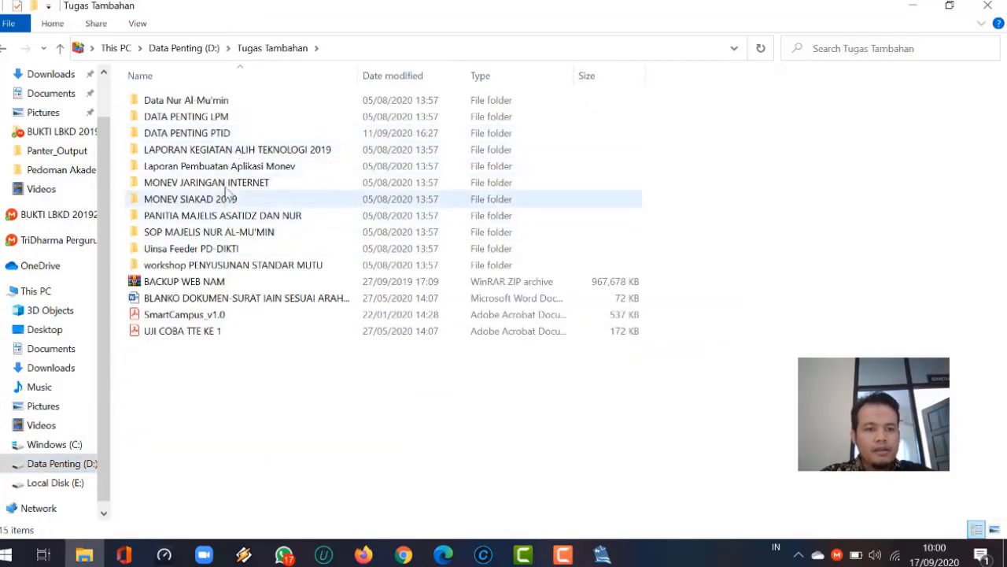
pyautogui.doubleClick(195, 133)
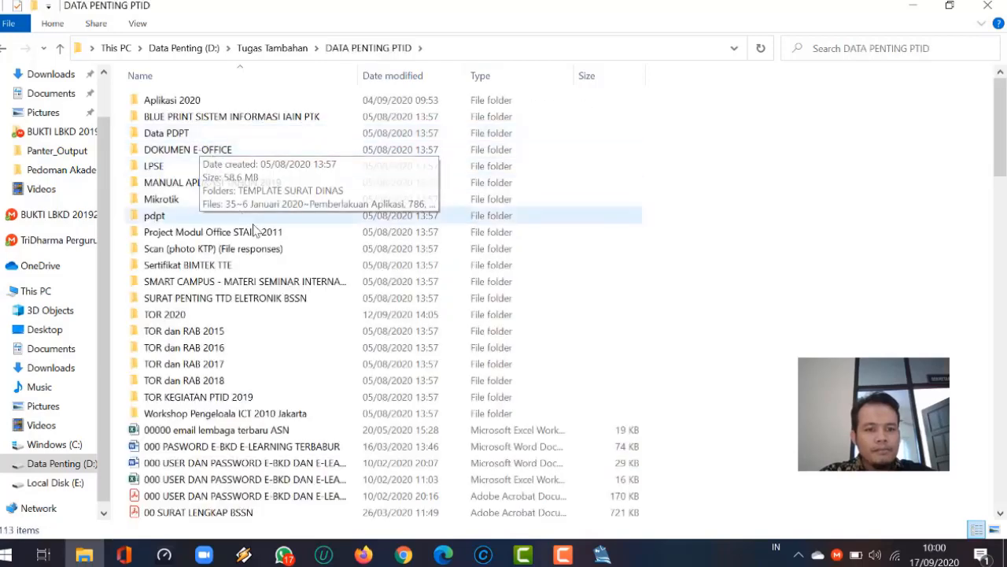
pyautogui.doubleClick(203, 305)
# View the image QR CODE SPECIMEN TANDA TANGAN ELEKTRONIK IAIN PTK, compare it with the personal QR code image beside it, and close the viewer
pyautogui.scroll(-5, 275, 370)
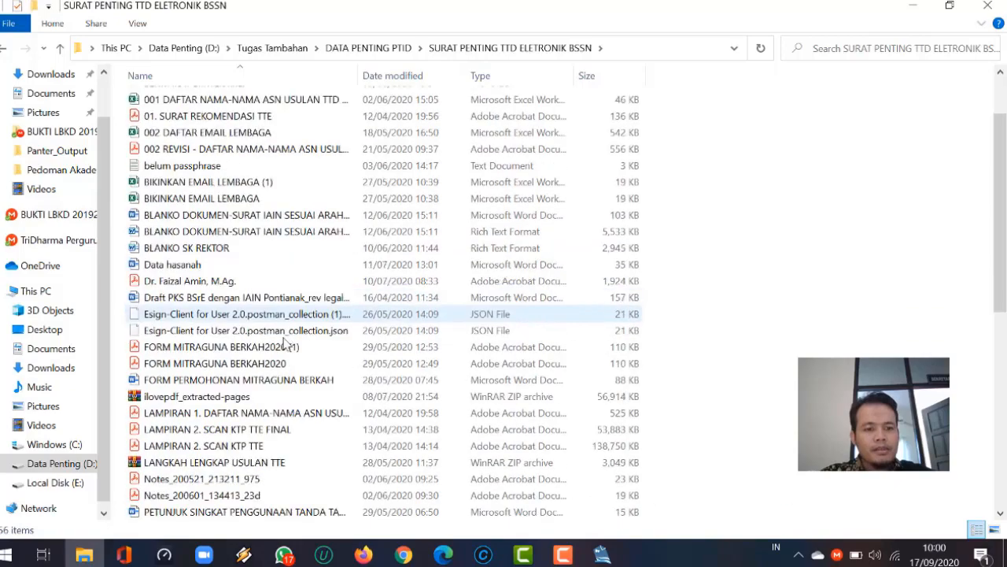
pyautogui.scroll(-3, 277, 370)
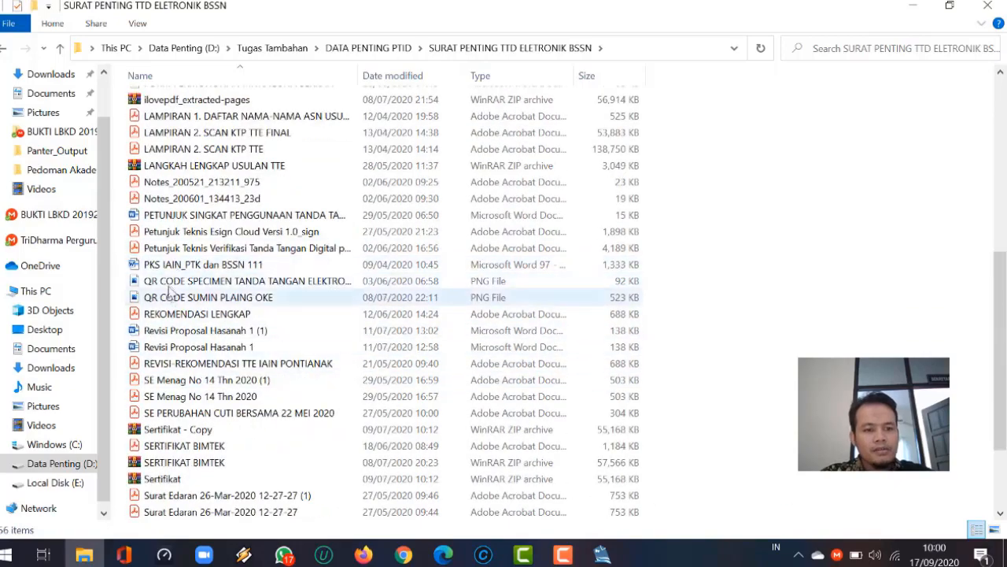
pyautogui.click(169, 281)
pyautogui.doubleClick(508, 285)
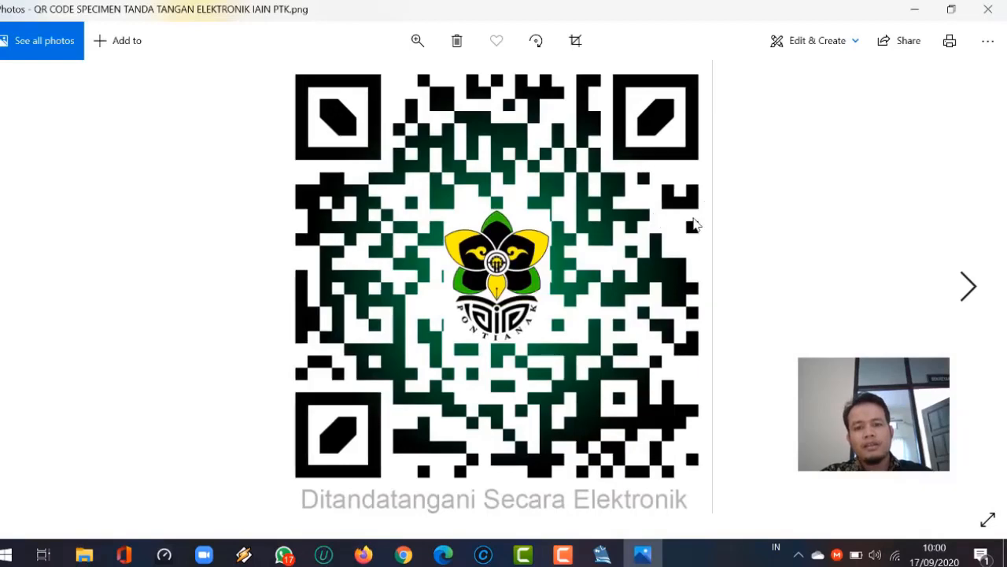
pyautogui.press('Right')
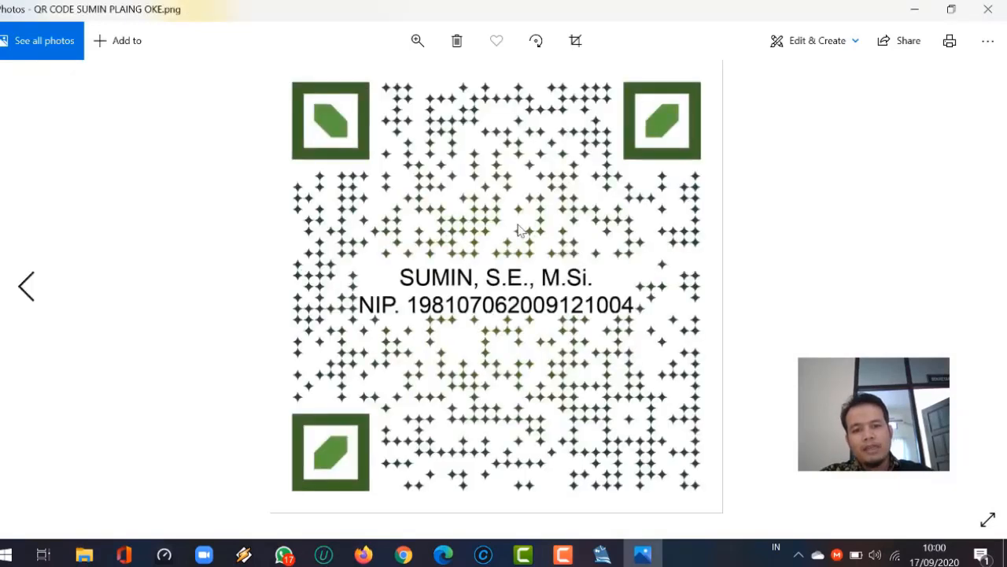
pyautogui.press('Left')
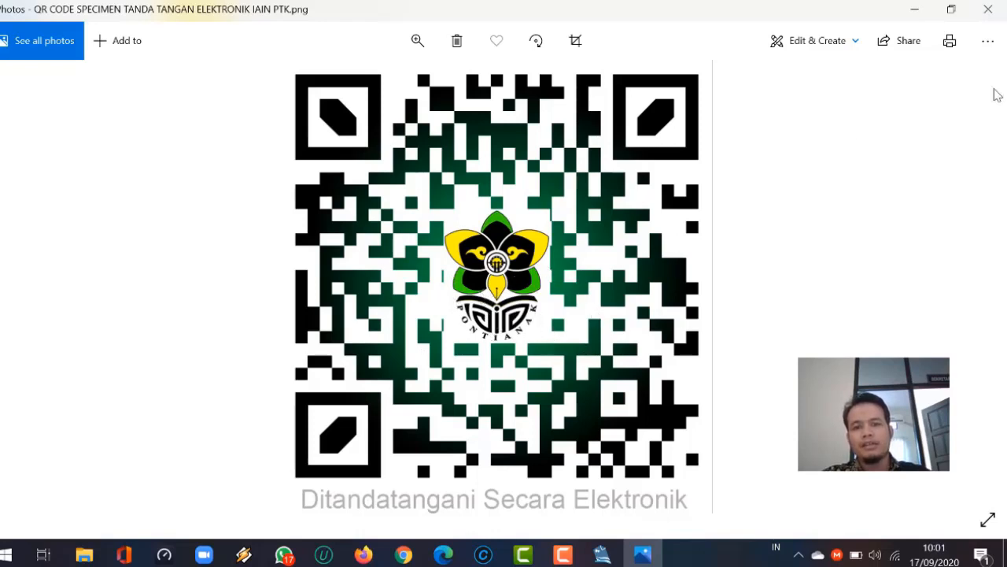
pyautogui.click(988, 9)
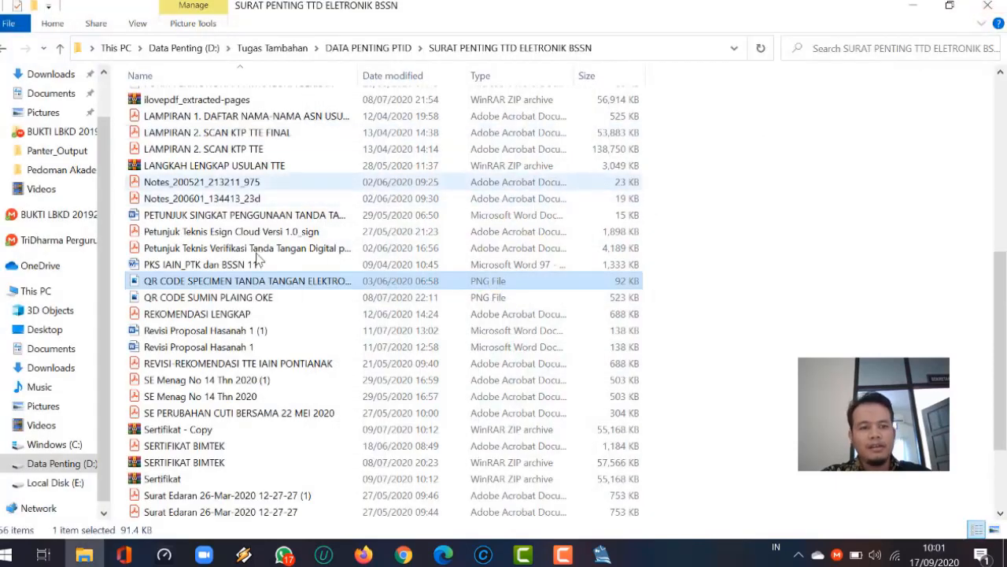
# Switch back to Panter and check the path of the signature image
pyautogui.click(603, 555)
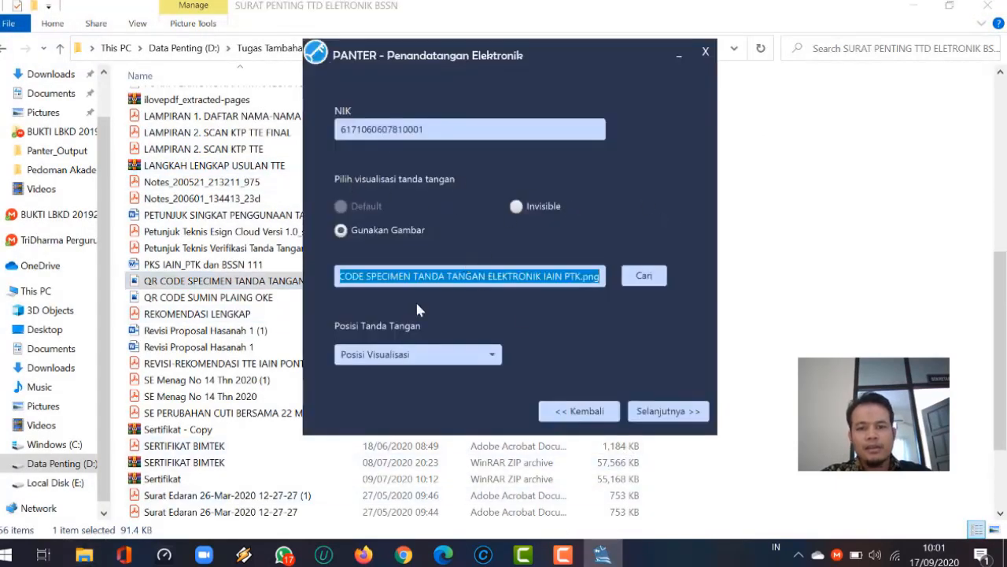
pyautogui.click(481, 286)
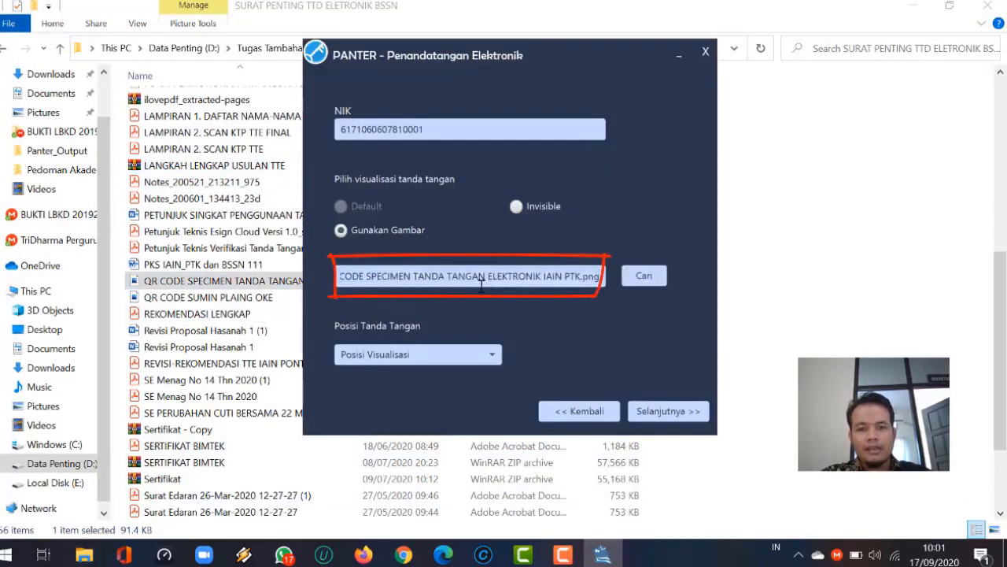
pyautogui.tripleClick(502, 279)
# Browse for a signature image and open the folder Tugas Tambahan\DATA PENTING PTID on drive D
pyautogui.click(643, 276)
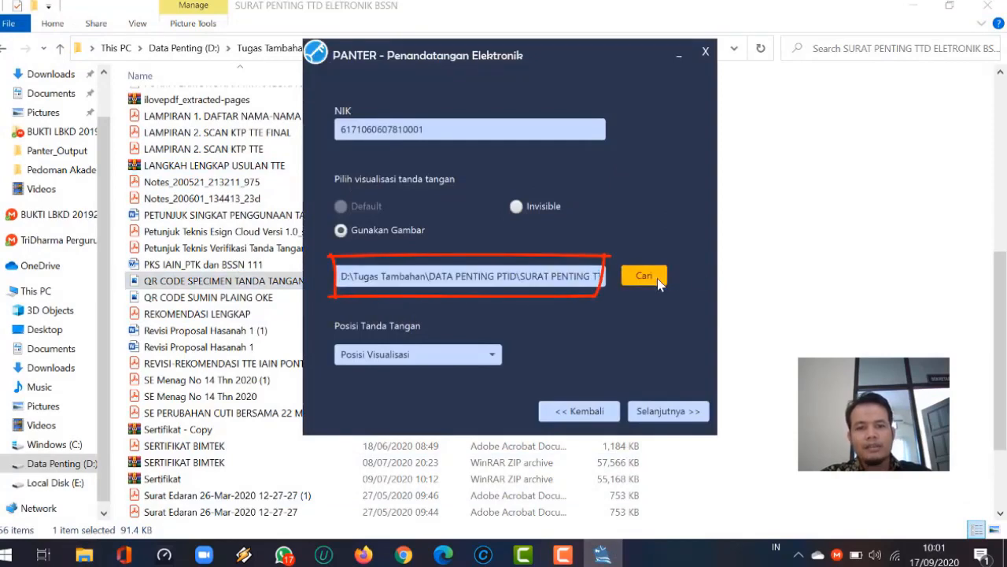
pyautogui.scroll(-3, 362, 291)
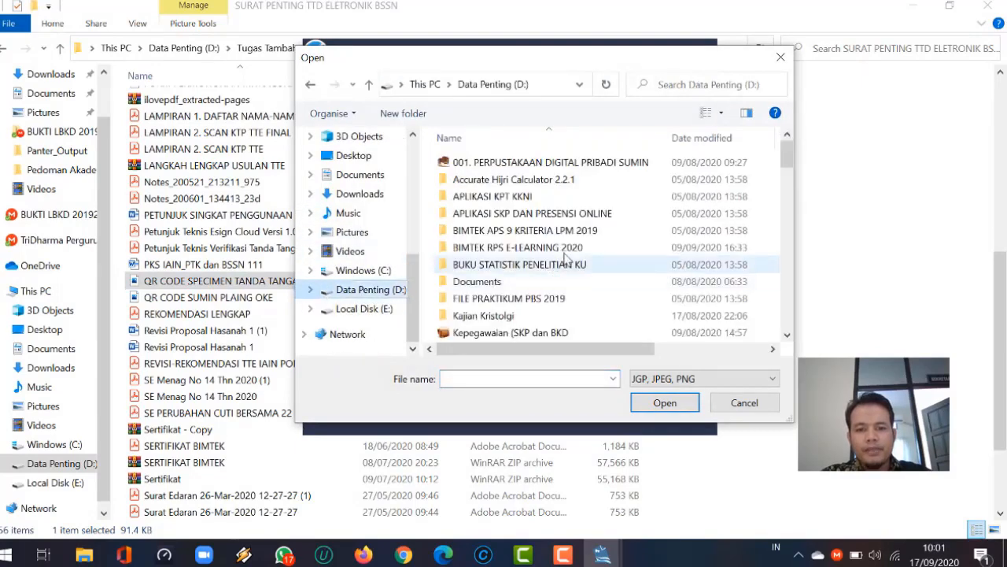
pyautogui.scroll(-10, 504, 293)
pyautogui.scroll(-1, 513, 291)
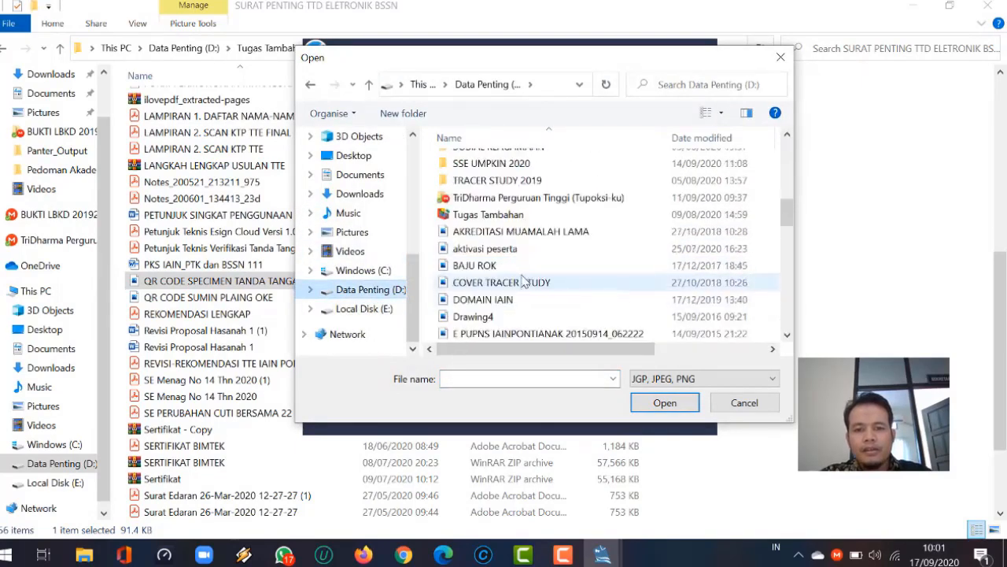
pyautogui.scroll(1, 512, 268)
pyautogui.scroll(2, 516, 205)
pyautogui.scroll(-2, 515, 201)
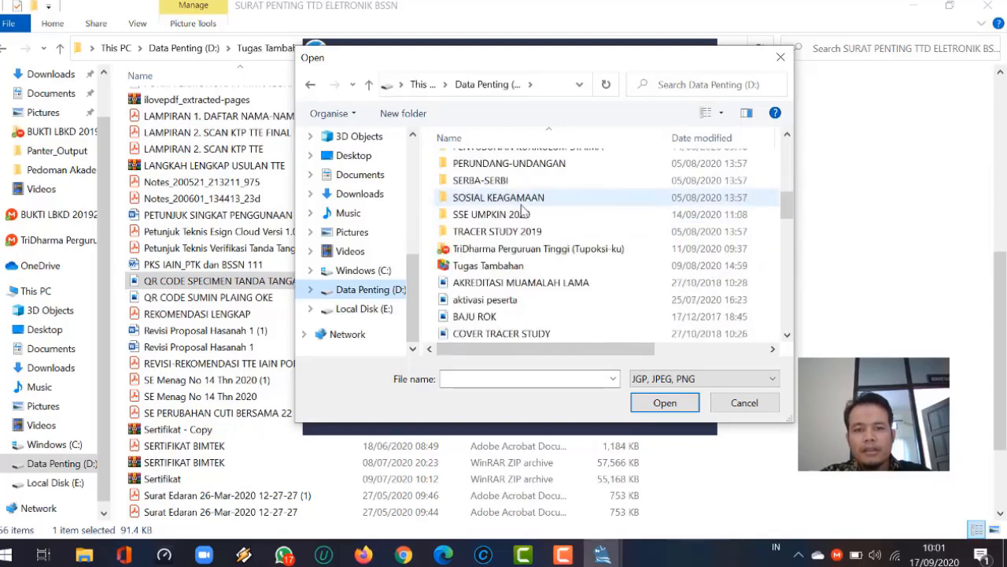
pyautogui.doubleClick(508, 264)
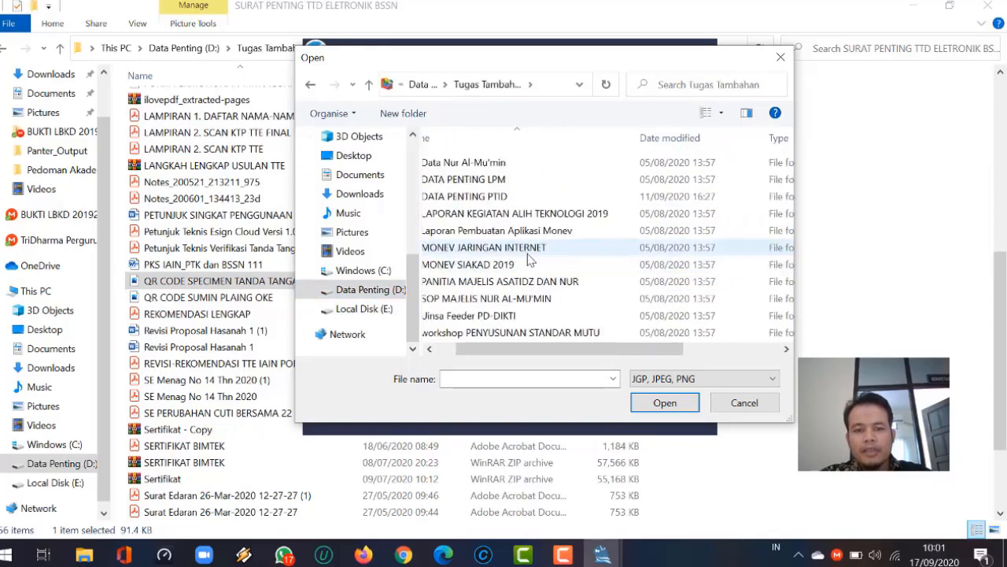
pyautogui.doubleClick(491, 196)
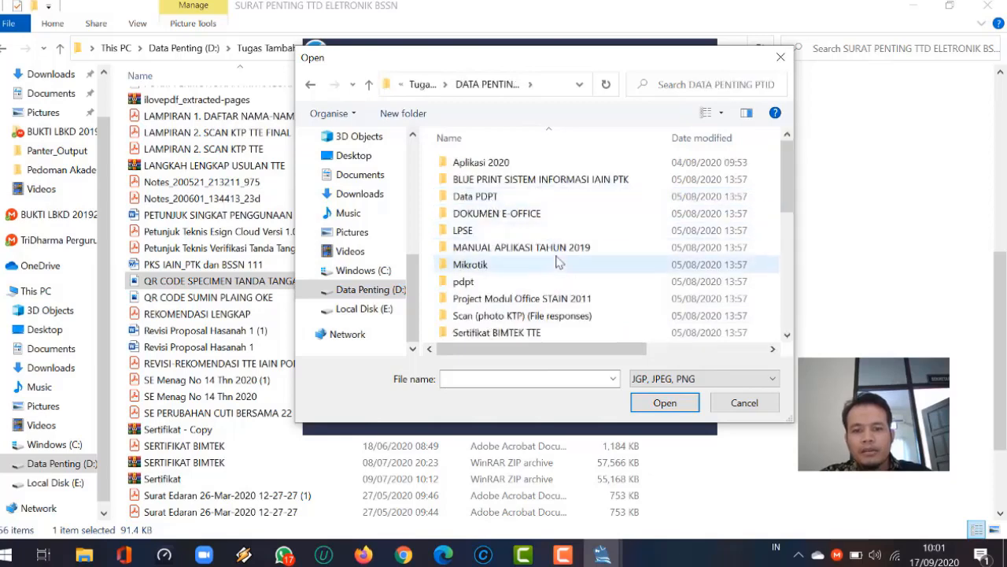
# Load QR CODE SPECIMEN TANDA TANGAN ELEKTRONIK IAIN PTK from the SURAT PENTING TTD ELETRONIK BSSN folder as the signature image
pyautogui.scroll(-1, 515, 299)
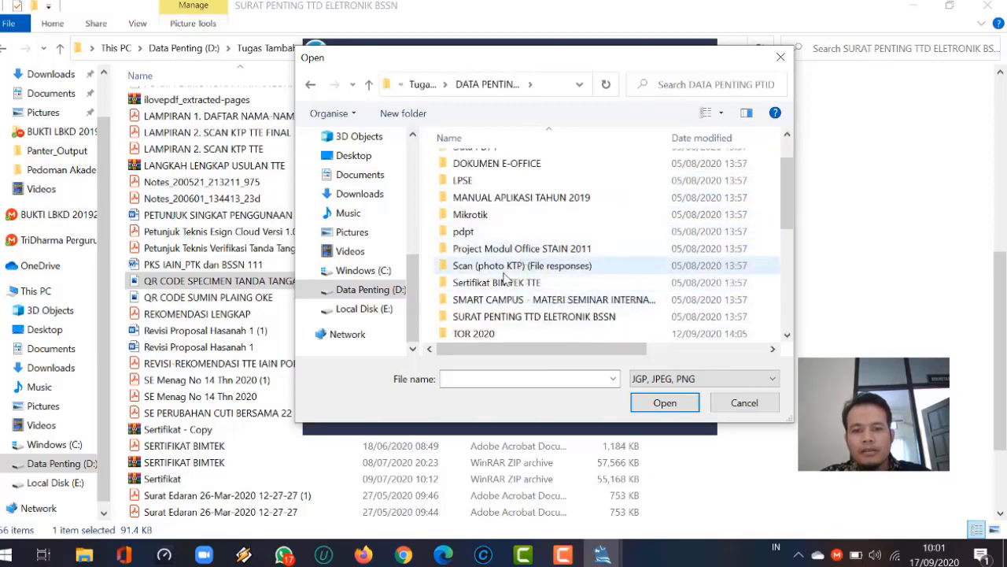
pyautogui.doubleClick(508, 282)
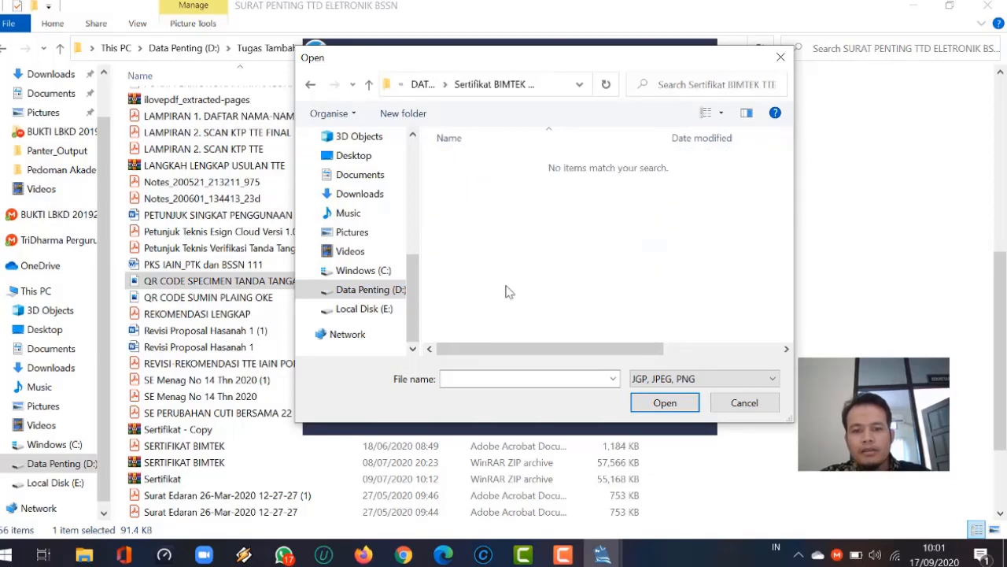
pyautogui.click(432, 92)
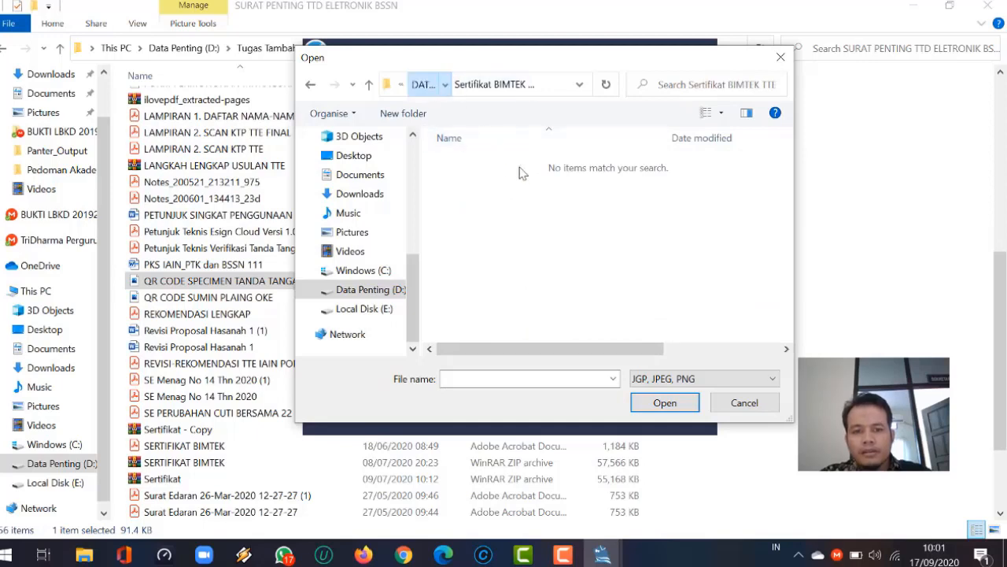
pyautogui.scroll(-1, 586, 268)
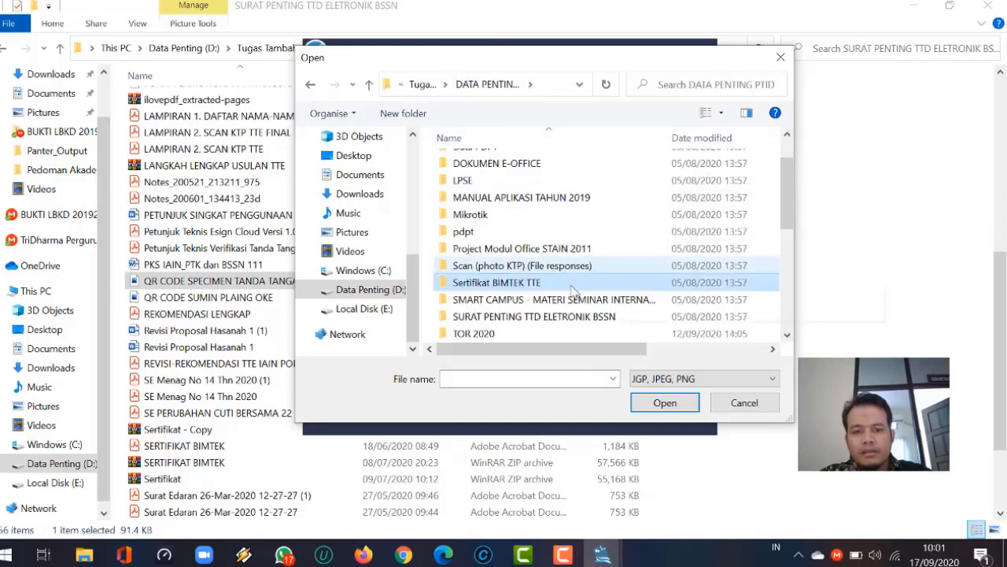
pyautogui.doubleClick(504, 316)
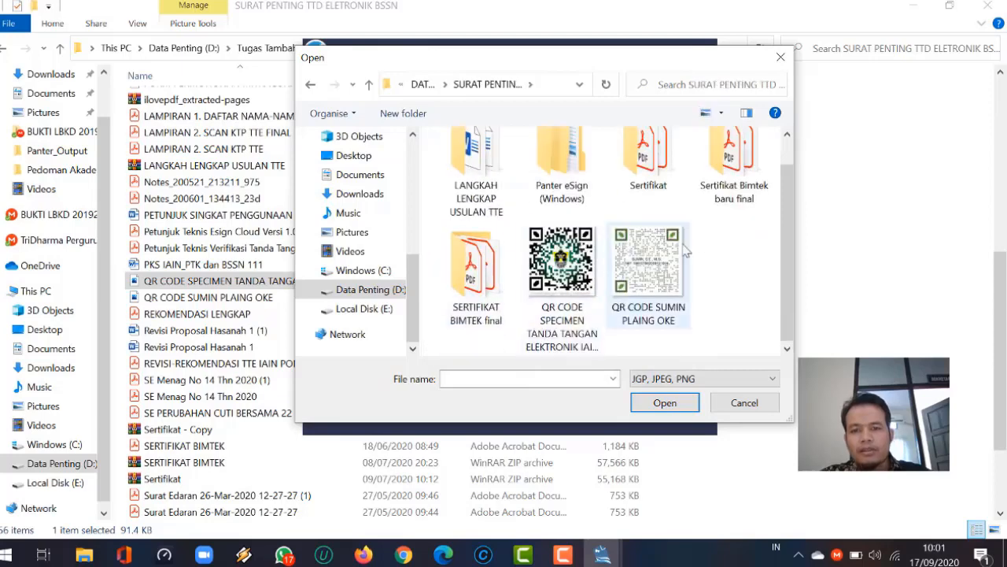
pyautogui.click(573, 276)
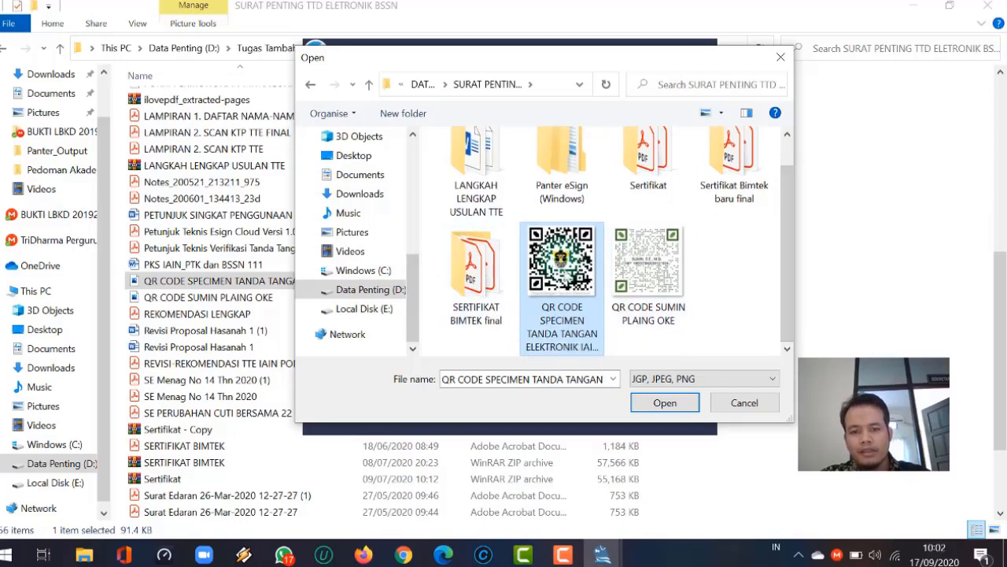
pyautogui.click(666, 403)
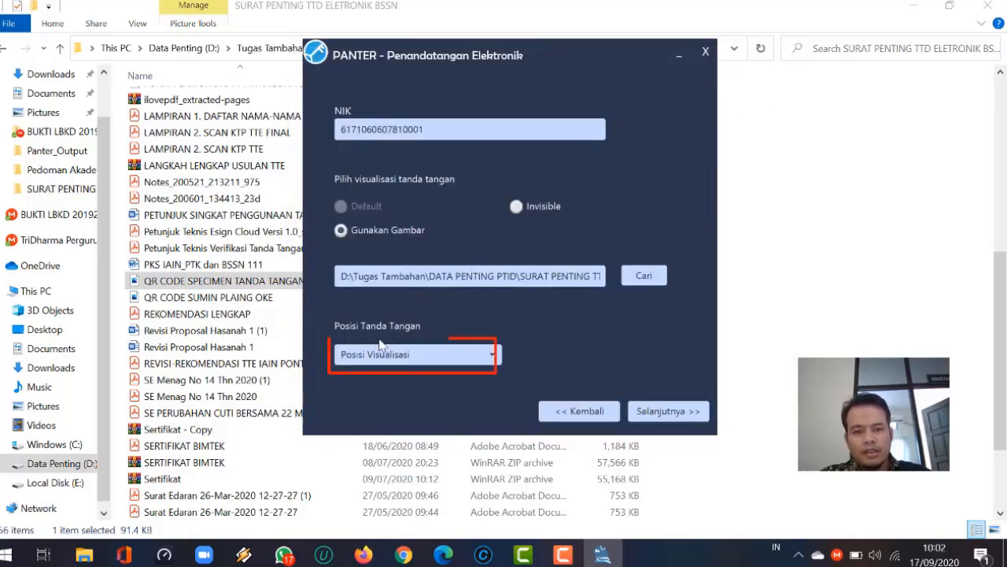
# Set the signature position (Posisi Tanda Tangan) to Kustomisasi
pyautogui.click(395, 362)
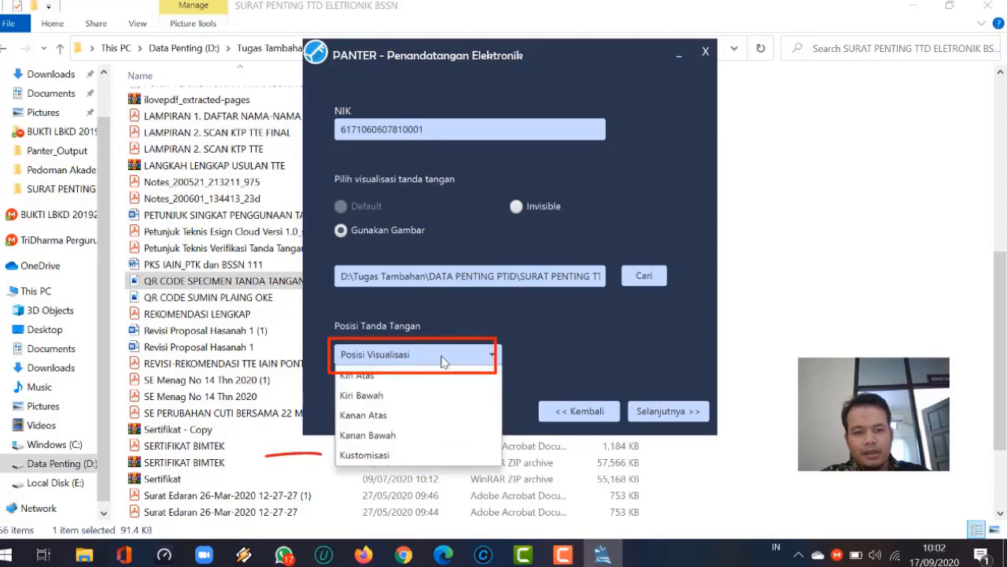
pyautogui.click(373, 354)
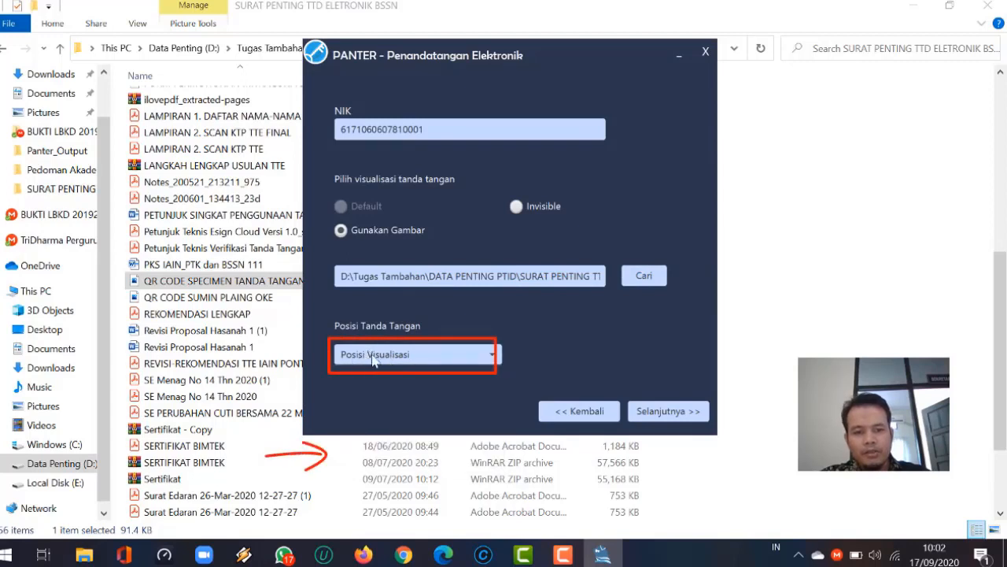
pyautogui.click(408, 356)
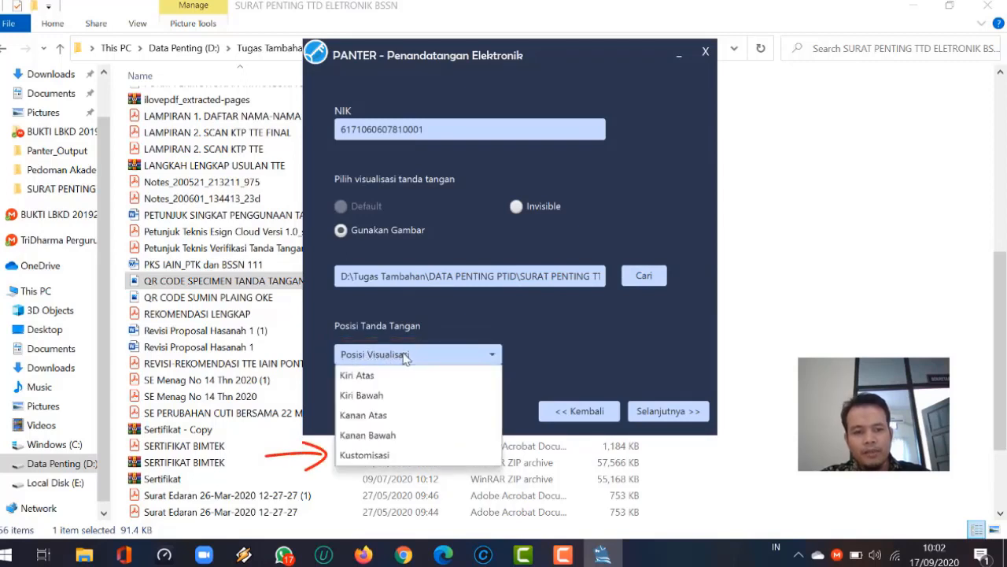
pyautogui.click(396, 449)
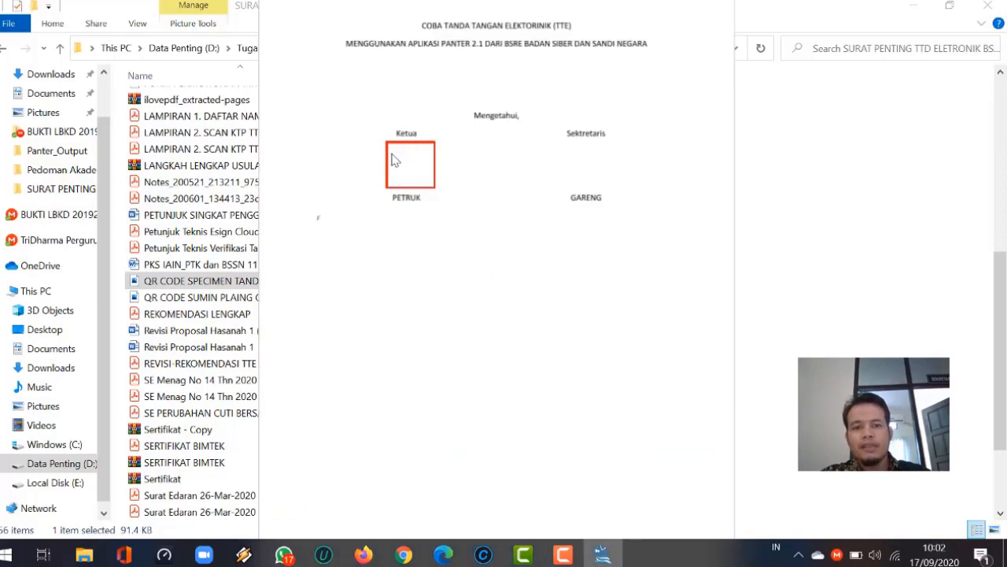
# Try several signature boxes on the document page, minimize File Explorer, and draw the box in the space under the Sektretaris heading
pyautogui.moveTo(370, 249)
pyautogui.mouseDown()
pyautogui.moveTo(656, 449)
pyautogui.moveTo(654, 462)
pyautogui.mouseUp()
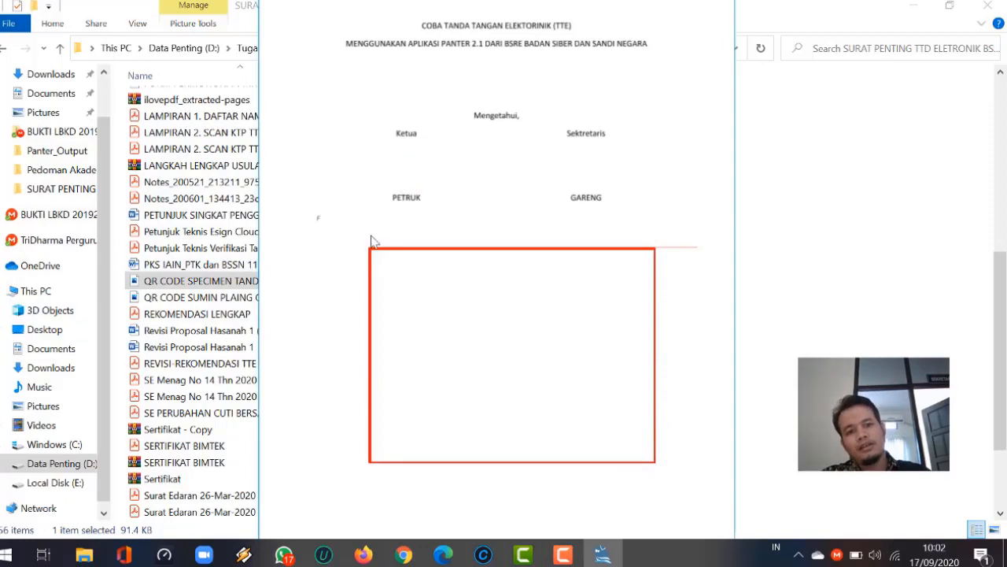
pyautogui.moveTo(570, 143); pyautogui.dragTo(621, 189)
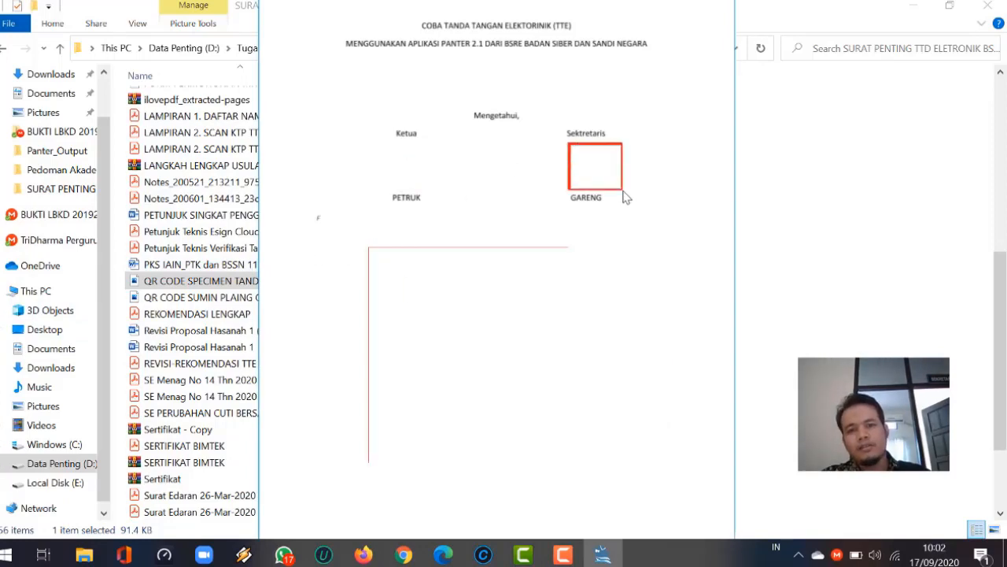
pyautogui.click(914, 7)
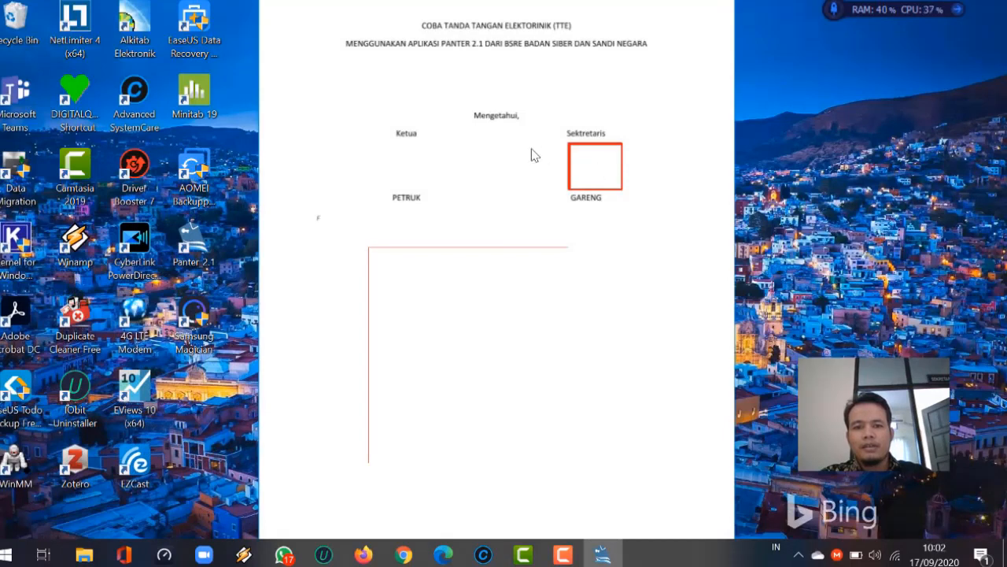
pyautogui.click(573, 154)
pyautogui.moveTo(565, 146); pyautogui.dragTo(610, 187)
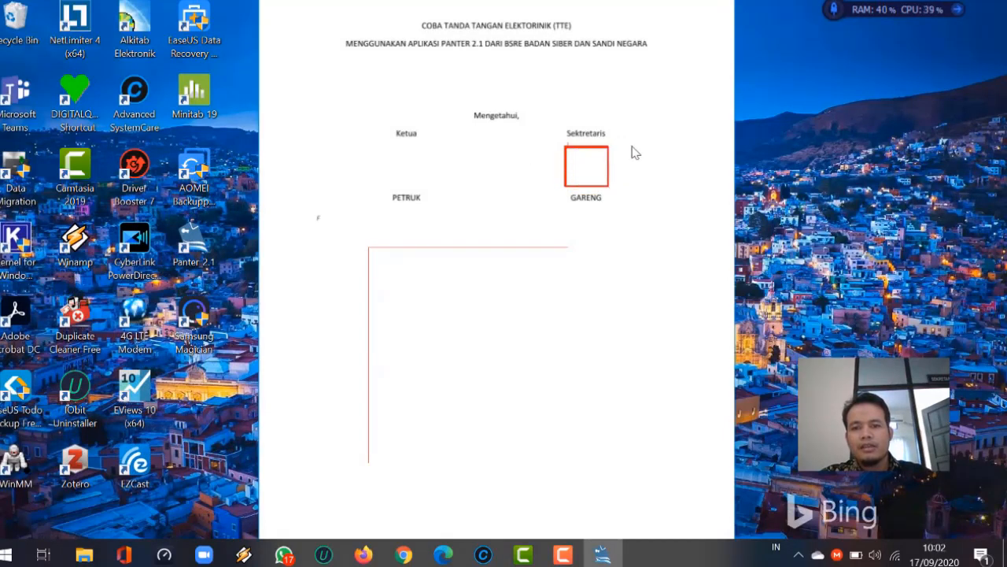
pyautogui.moveTo(626, 135); pyautogui.dragTo(698, 197)
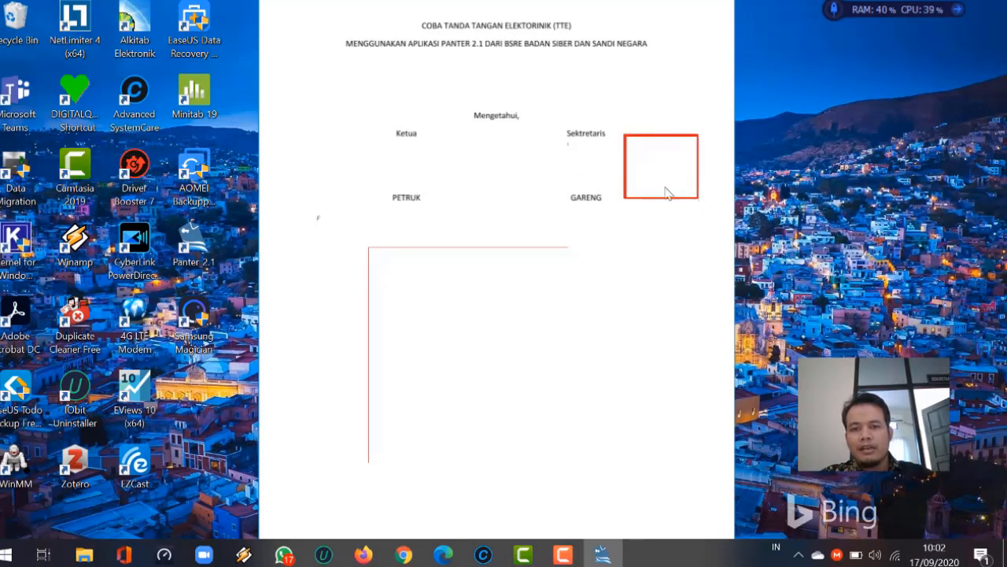
pyautogui.moveTo(568, 147)
pyautogui.mouseDown()
pyautogui.moveTo(636, 197)
pyautogui.moveTo(621, 187)
pyautogui.moveTo(645, 189)
pyautogui.moveTo(636, 191)
pyautogui.mouseUp()
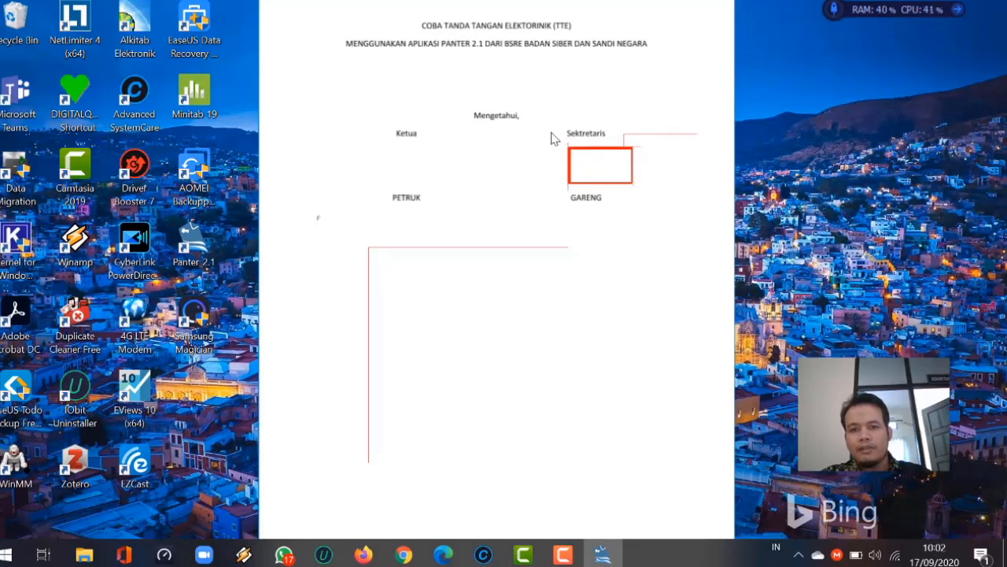
# Redraw the signature box on the page so it fits the space between Sektretaris and GARENG
pyautogui.moveTo(553, 137); pyautogui.dragTo(623, 192)
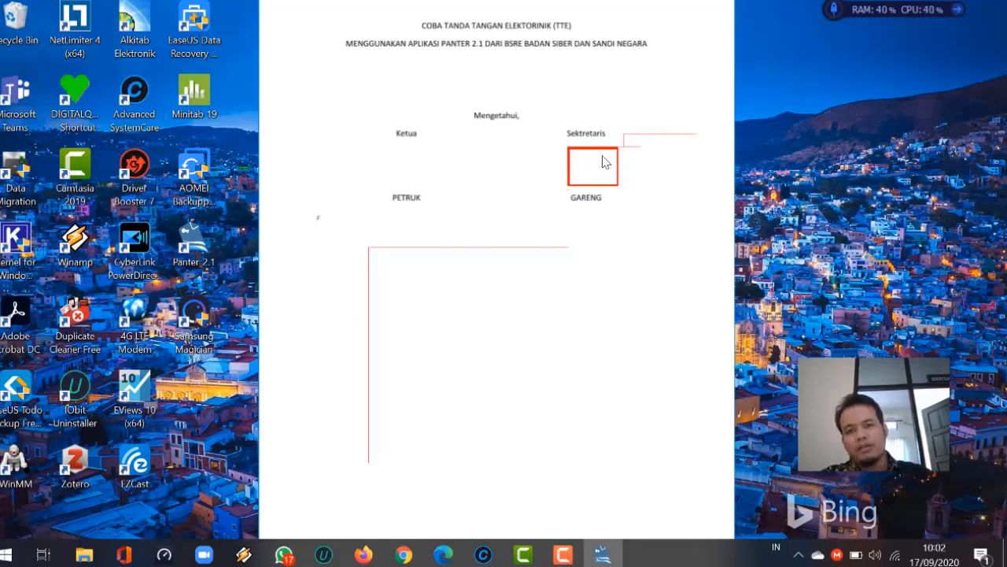
pyautogui.moveTo(348, 225)
pyautogui.mouseDown()
pyautogui.moveTo(360, 278)
pyautogui.moveTo(748, 496)
pyautogui.moveTo(666, 471)
pyautogui.mouseUp()
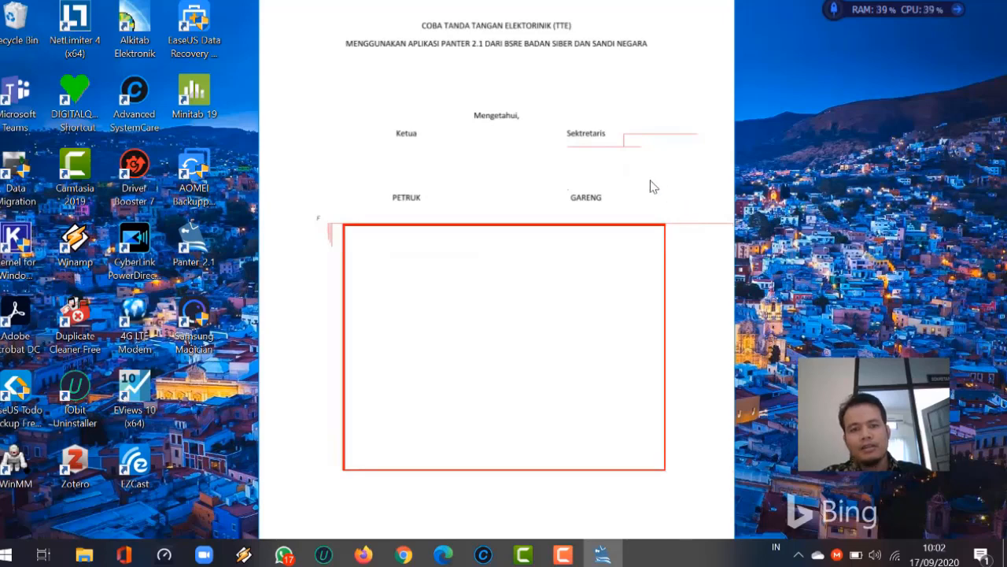
pyautogui.moveTo(572, 147); pyautogui.dragTo(616, 186)
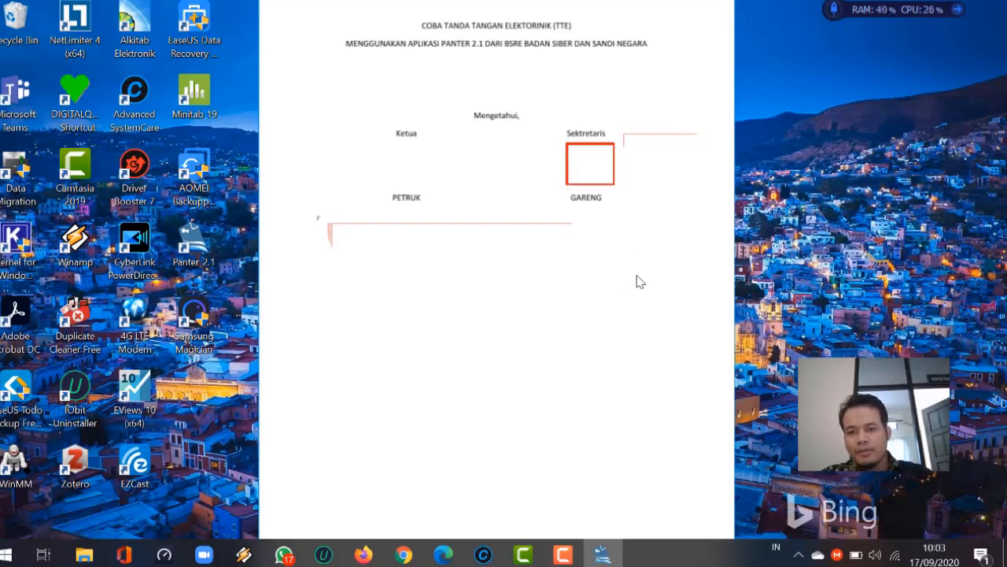
# Set the Windows display scaling for text, apps and other items to 100% and close the display settings
pyautogui.rightClick(817, 163)
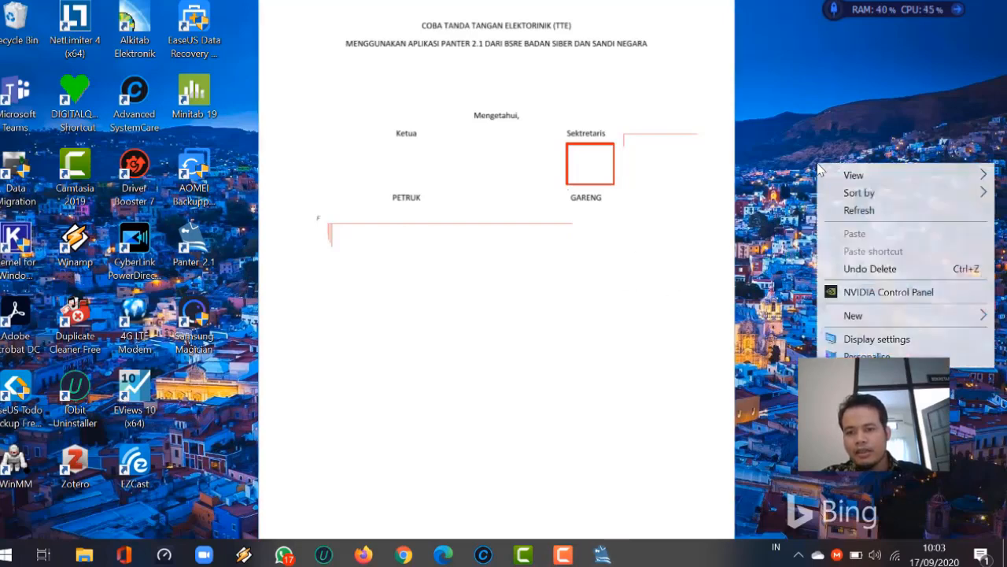
pyautogui.rightClick(820, 108)
pyautogui.rightClick(820, 108)
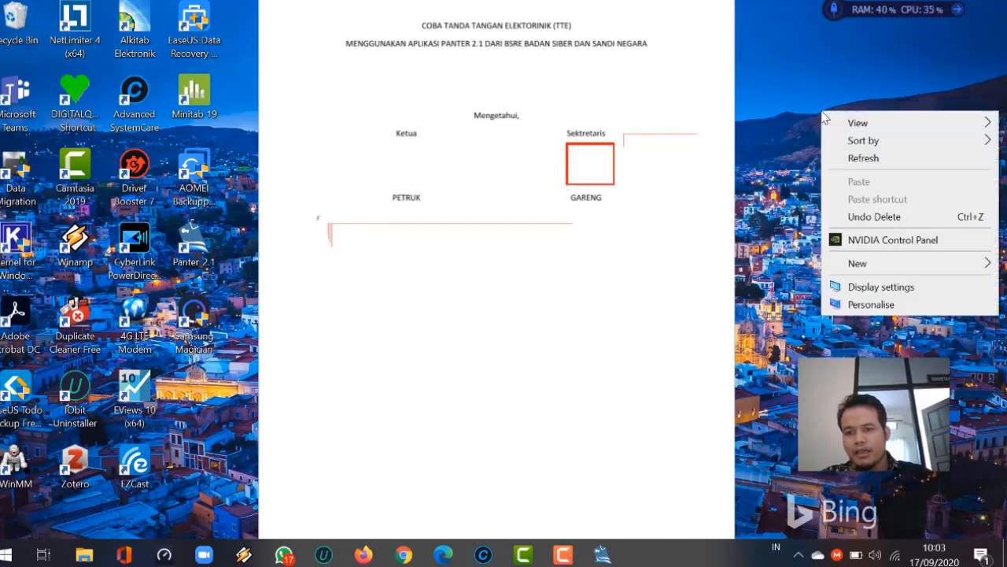
pyautogui.click(880, 288)
pyautogui.scroll(-2, 399, 343)
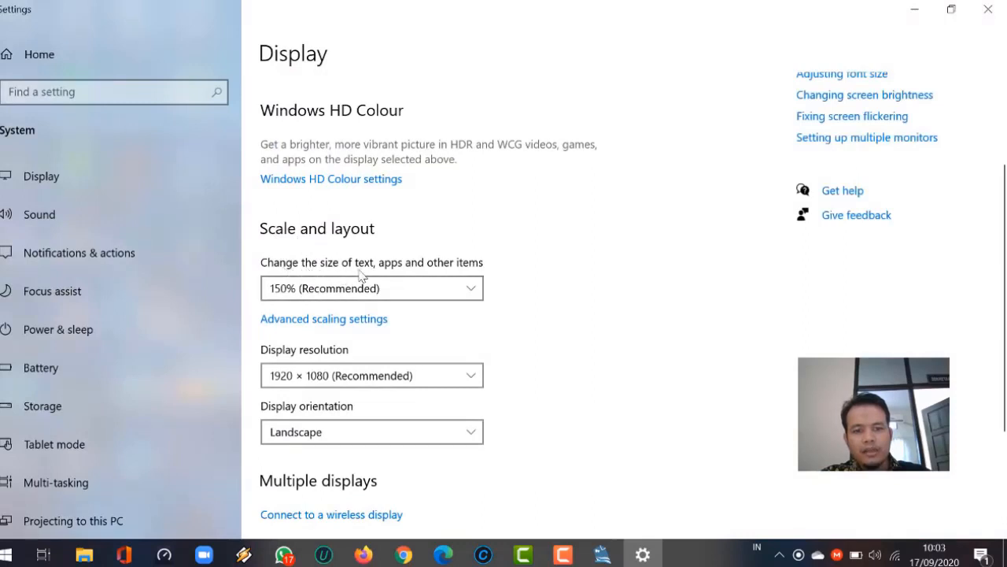
pyautogui.click(334, 288)
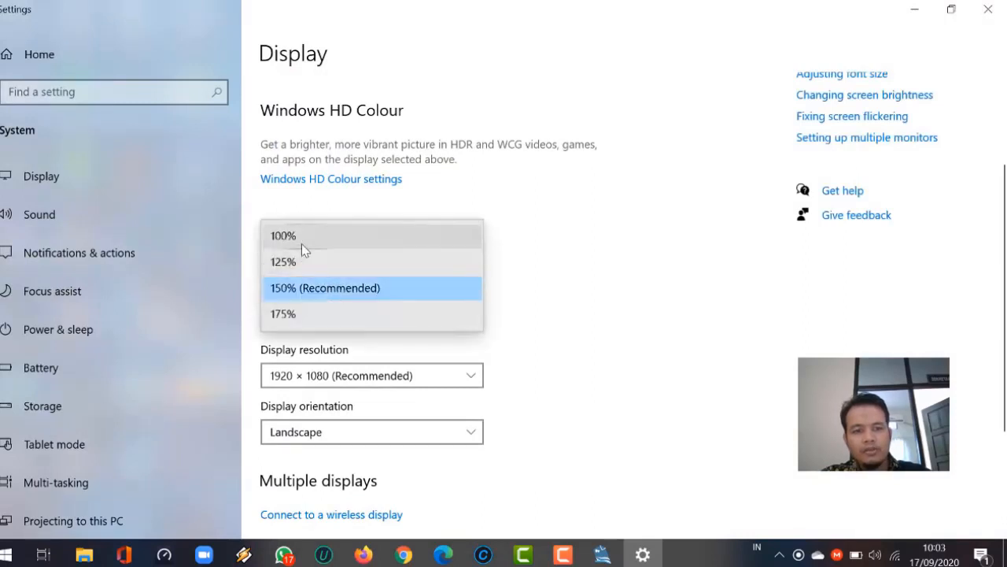
pyautogui.click(301, 243)
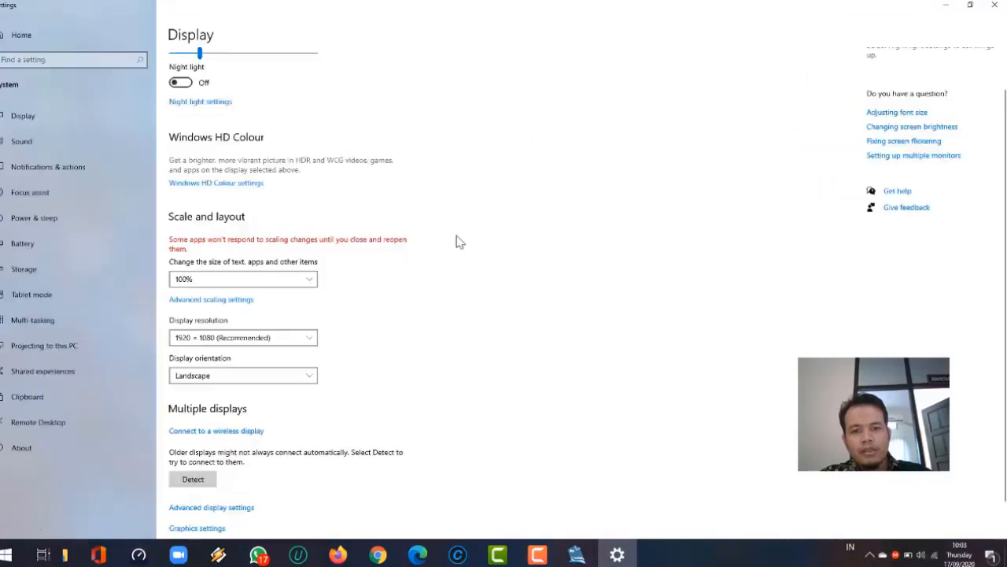
pyautogui.click(994, 6)
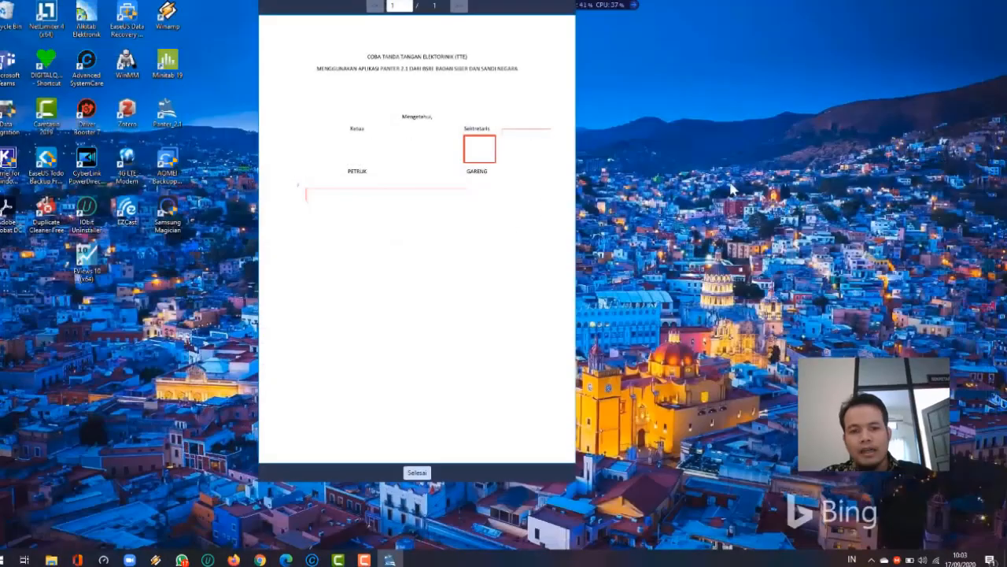
# Accept the signature box position, enter the signing passphrase and sign the document
pyautogui.click(417, 473)
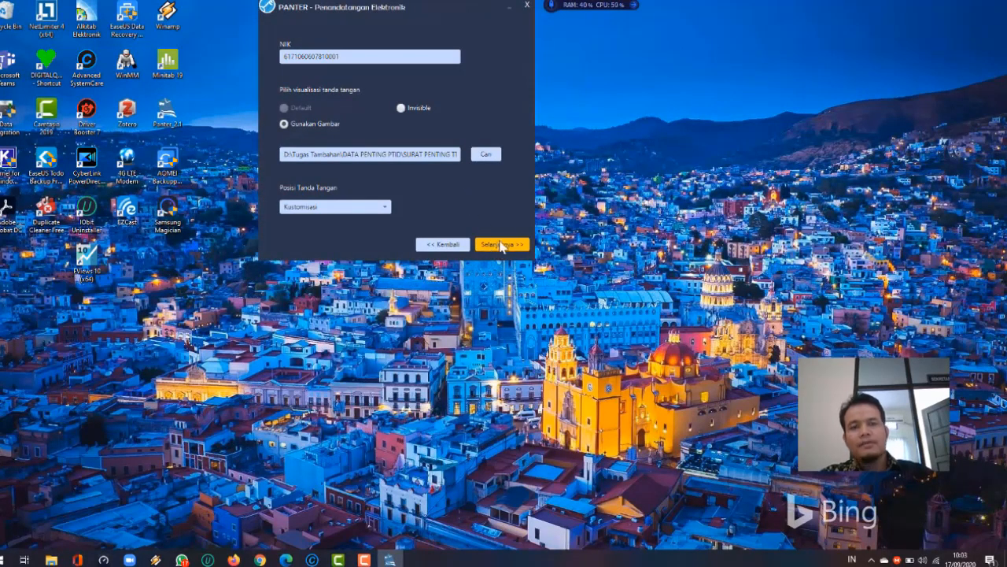
pyautogui.click(495, 241)
pyautogui.click(407, 156)
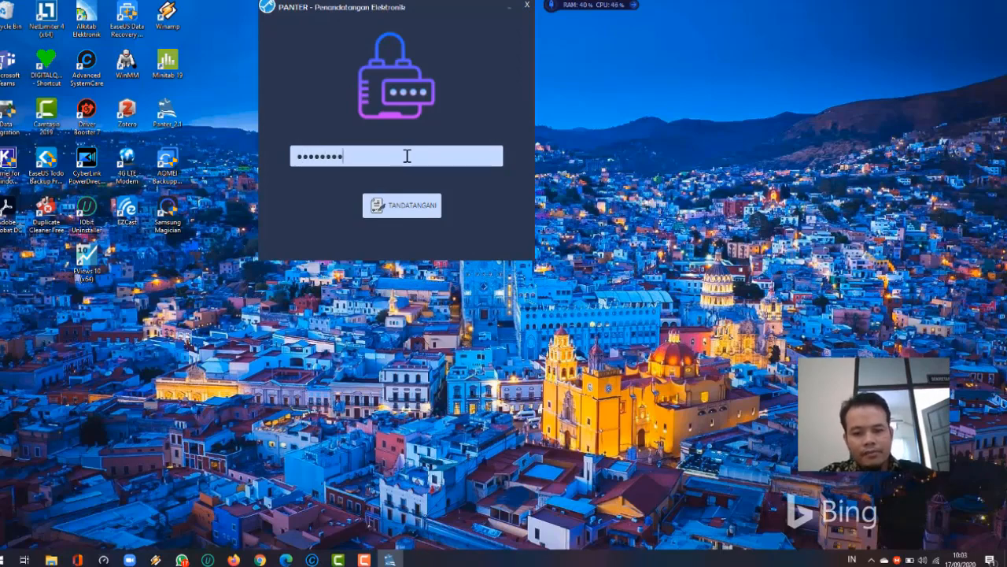
pyautogui.write('*****')
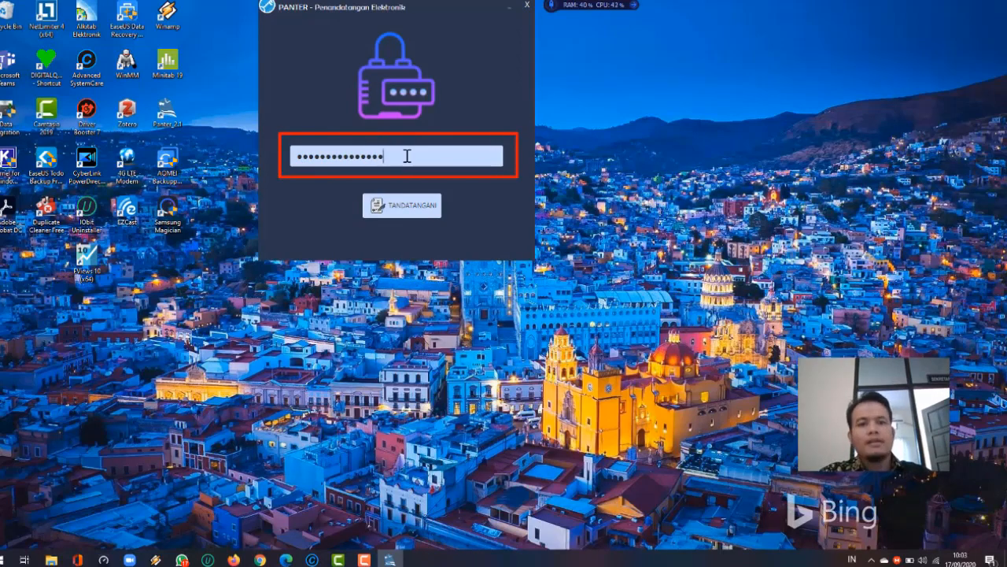
pyautogui.click(379, 210)
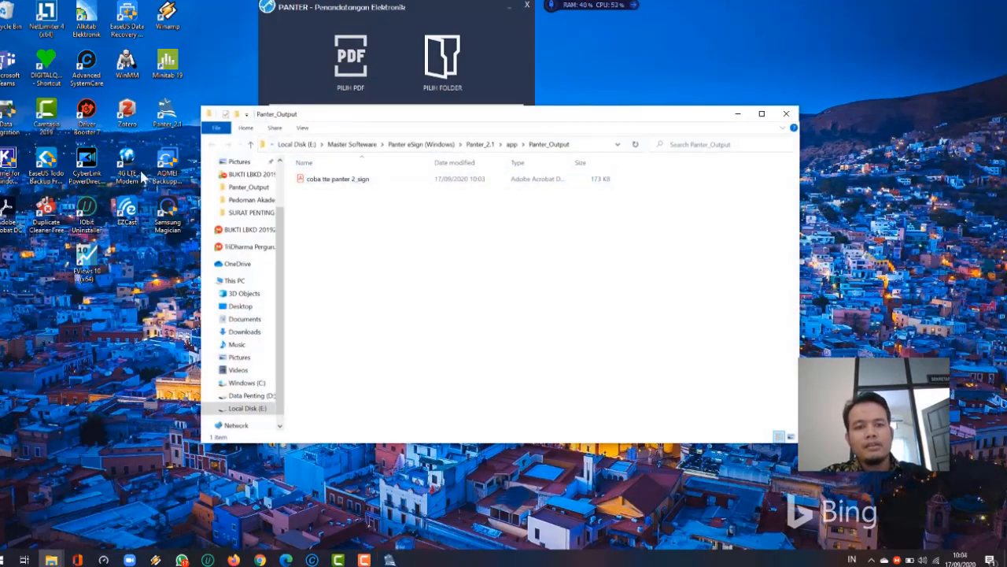
# Move the Panter_Output folder window aside and dismiss the signing information message
pyautogui.moveTo(329, 117); pyautogui.dragTo(385, 186)
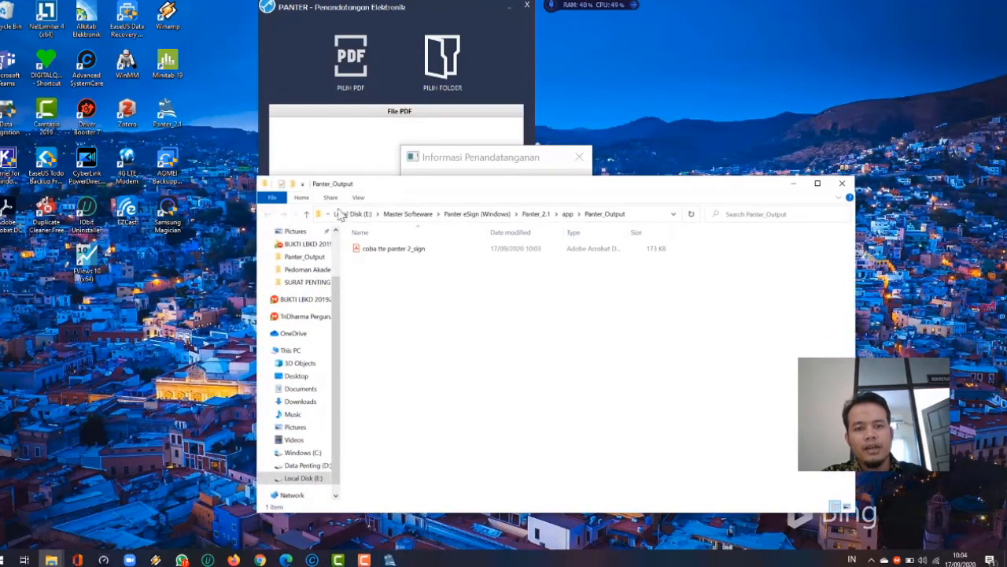
pyautogui.click(476, 169)
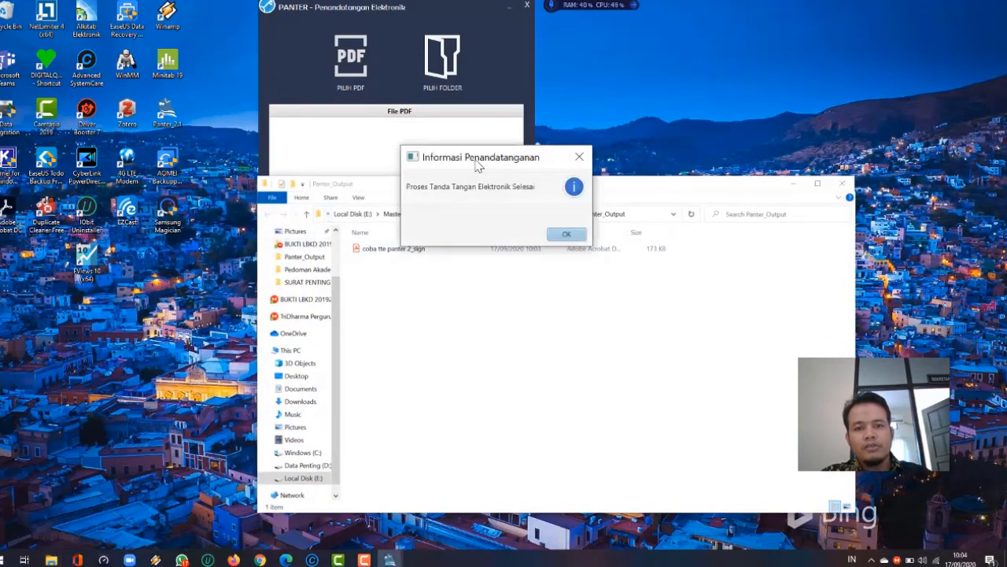
pyautogui.click(571, 231)
pyautogui.click(469, 296)
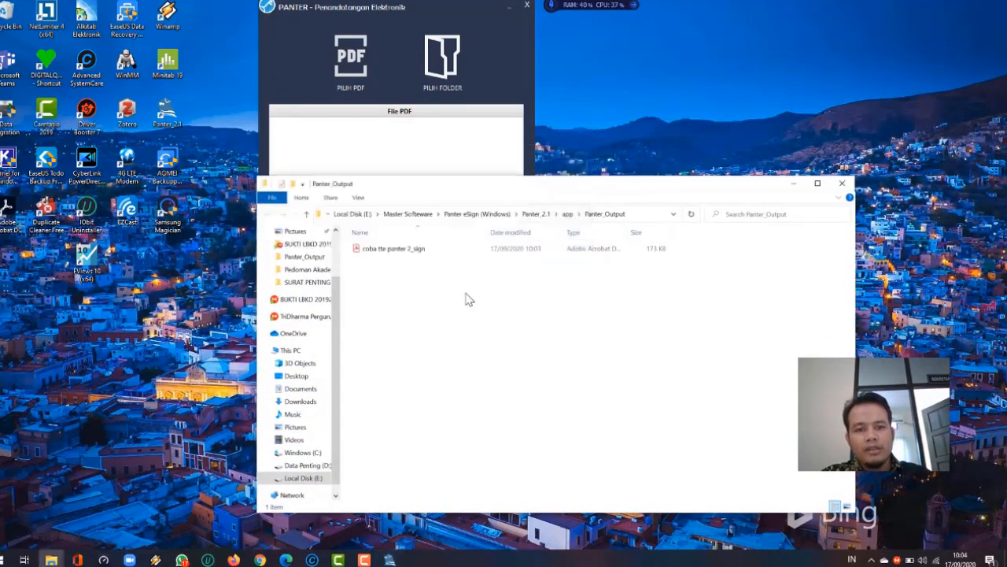
# Open the signed file coba tte panter 2_sign in Adobe Acrobat and examine the QR code signature on the page
pyautogui.doubleClick(397, 251)
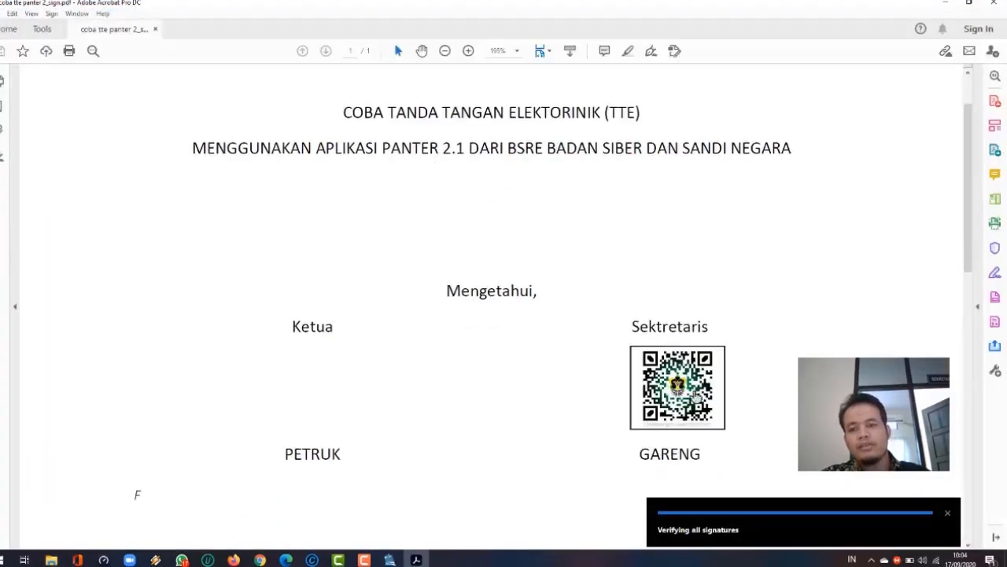
pyautogui.scroll(-2, 732, 316)
pyautogui.scroll(-1, 472, 283)
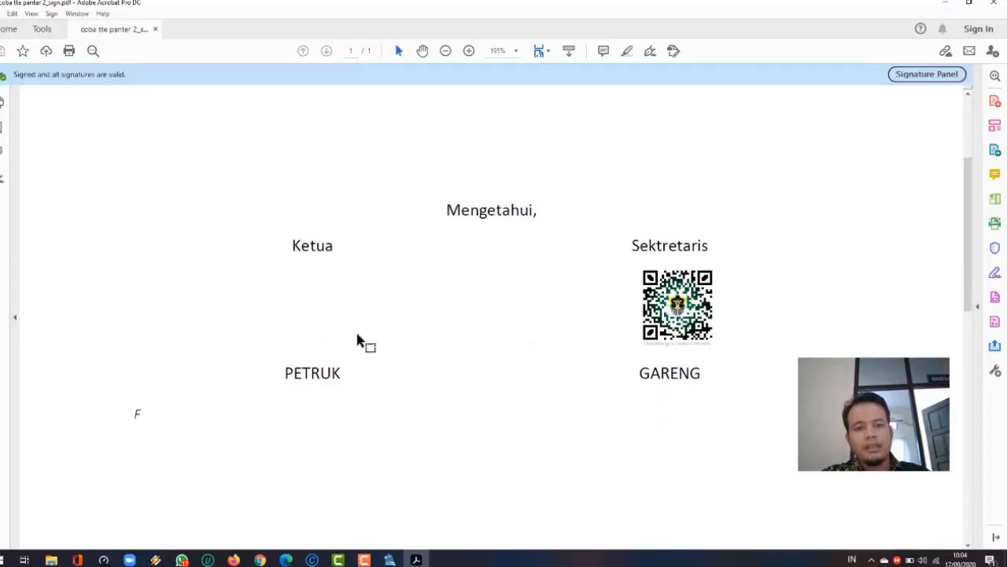
pyautogui.scroll(-2, 339, 333)
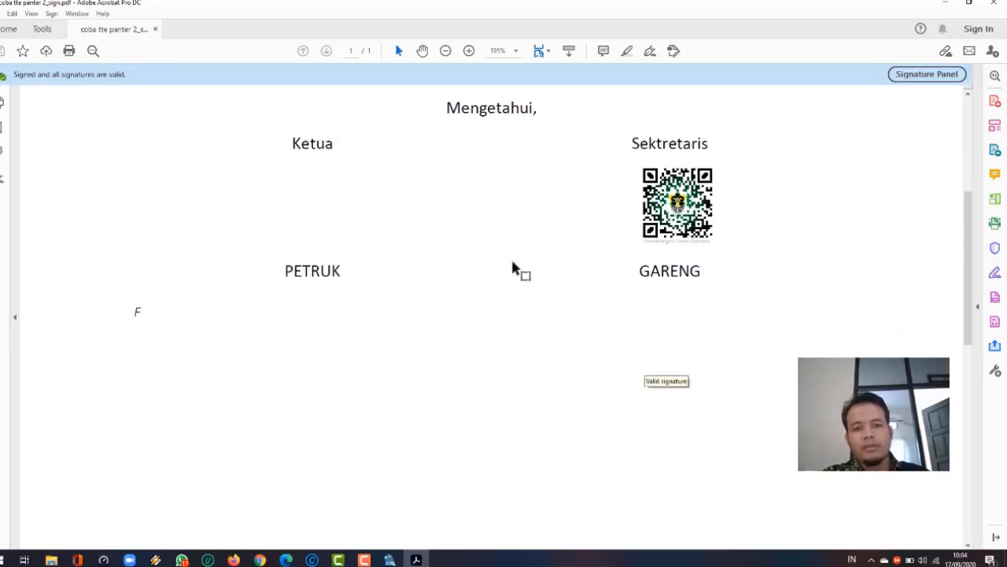
pyautogui.scroll(2, 535, 302)
pyautogui.scroll(-2, 519, 319)
pyautogui.scroll(1, 677, 252)
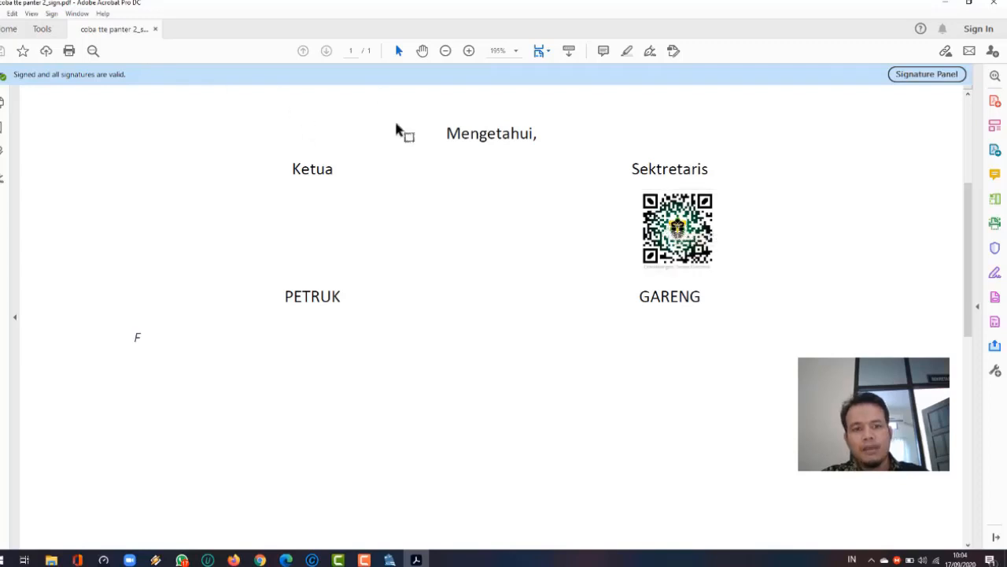
# Inspect the QR code signature's validation status, properties and signer's certificate, then close the signed PDF
pyautogui.click(673, 227)
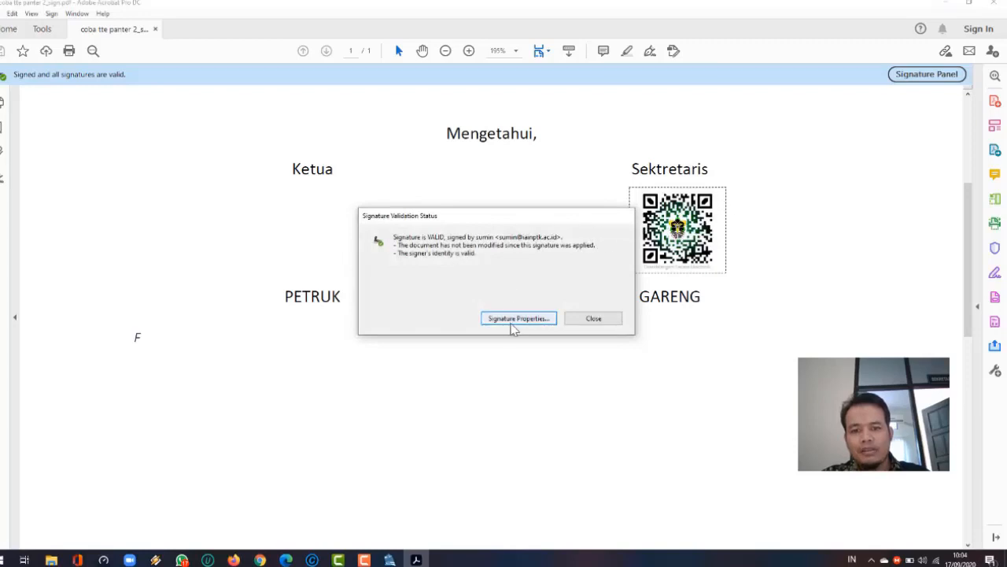
pyautogui.click(521, 319)
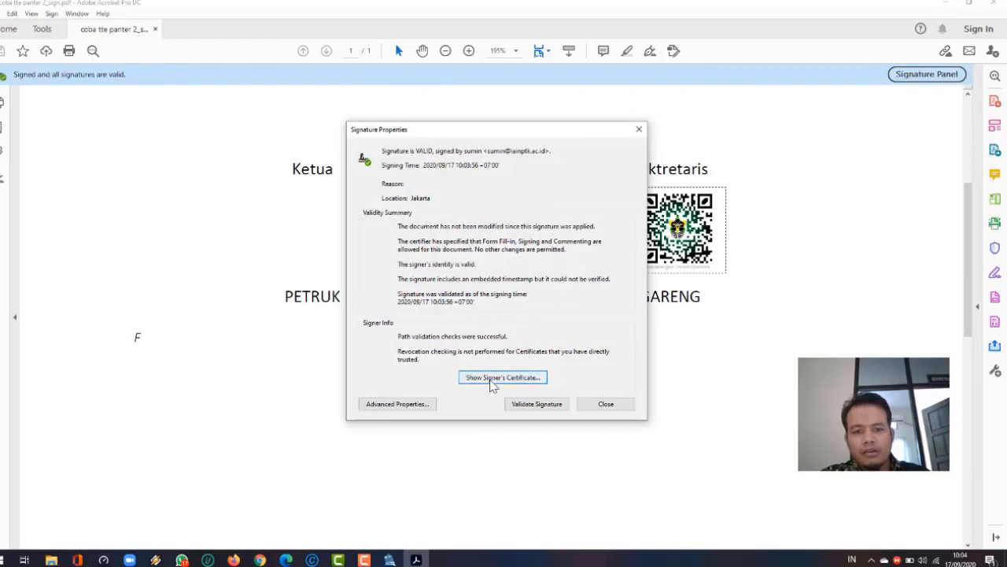
pyautogui.click(493, 379)
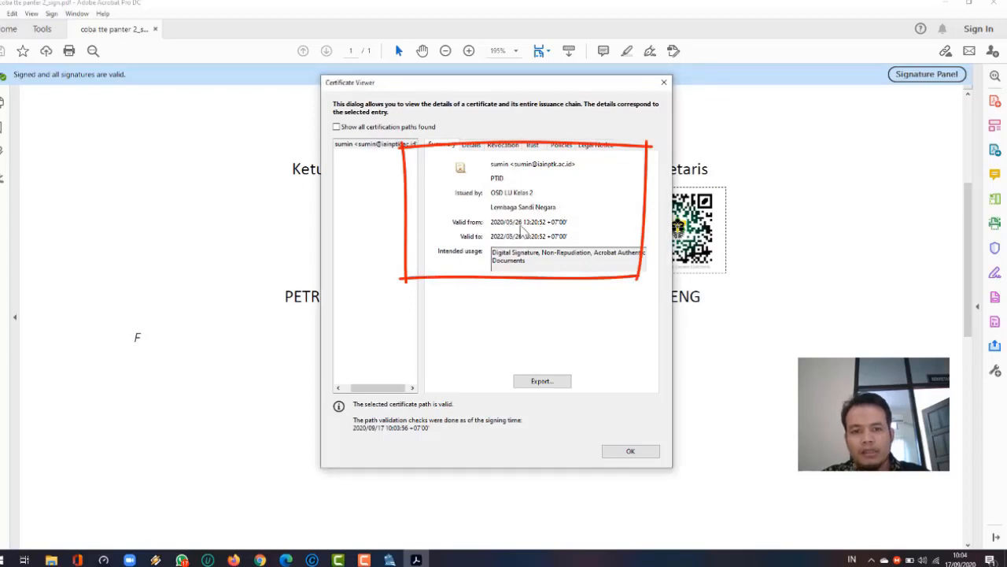
pyautogui.click(644, 453)
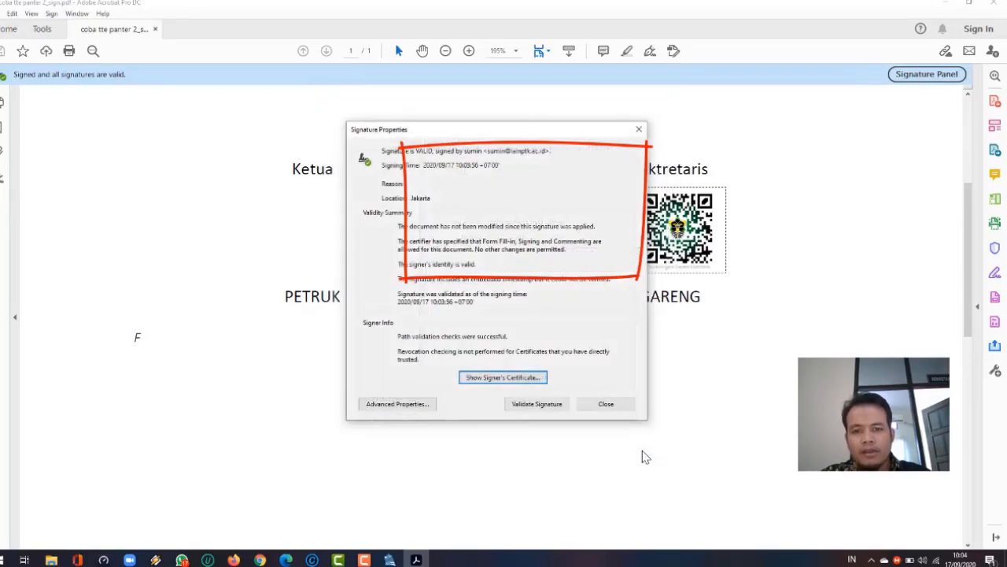
pyautogui.click(605, 408)
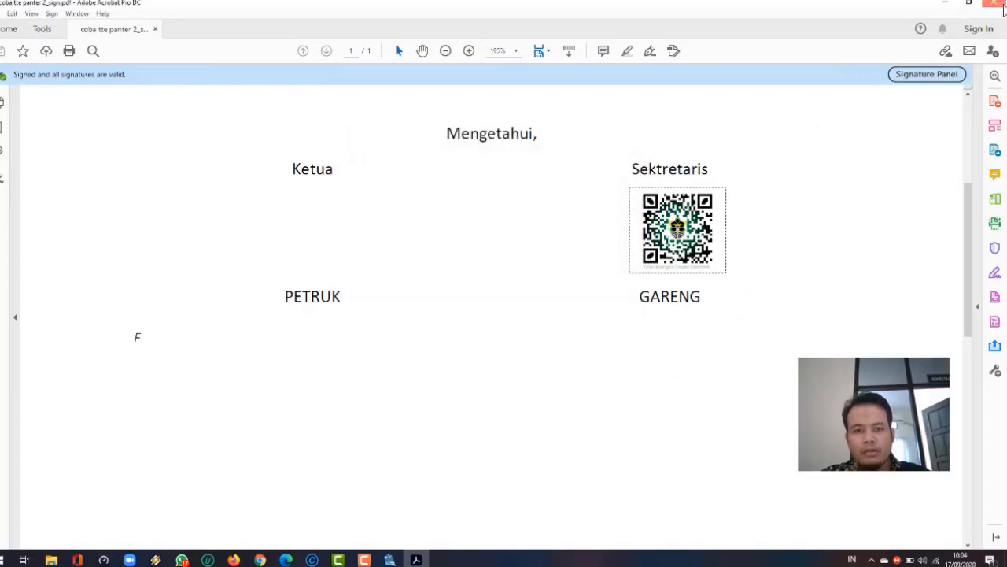
pyautogui.click(998, 4)
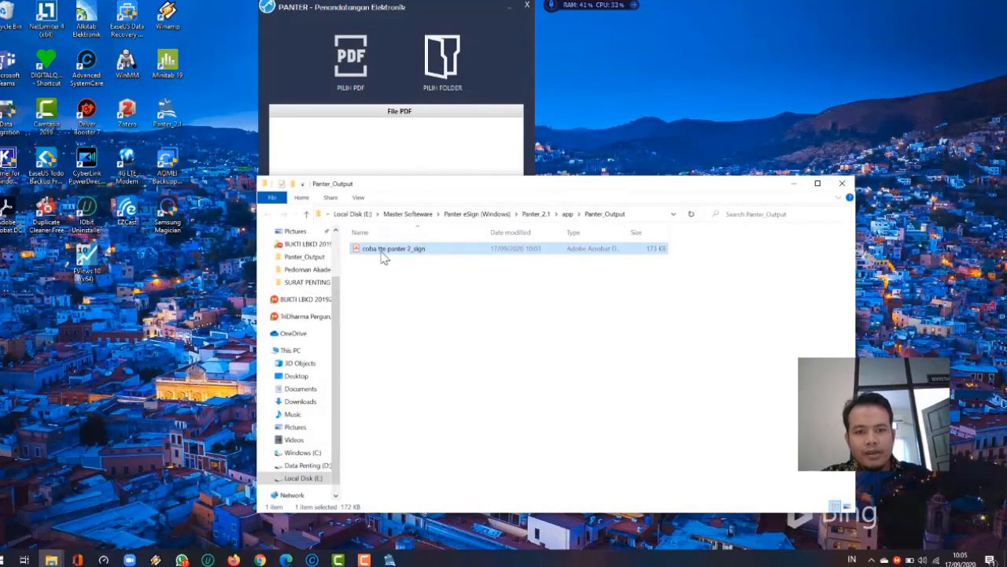
# Add coba tte panter 2_sign from Panter_Output to the Panter file list and start signing it
pyautogui.moveTo(383, 252); pyautogui.dragTo(344, 153)
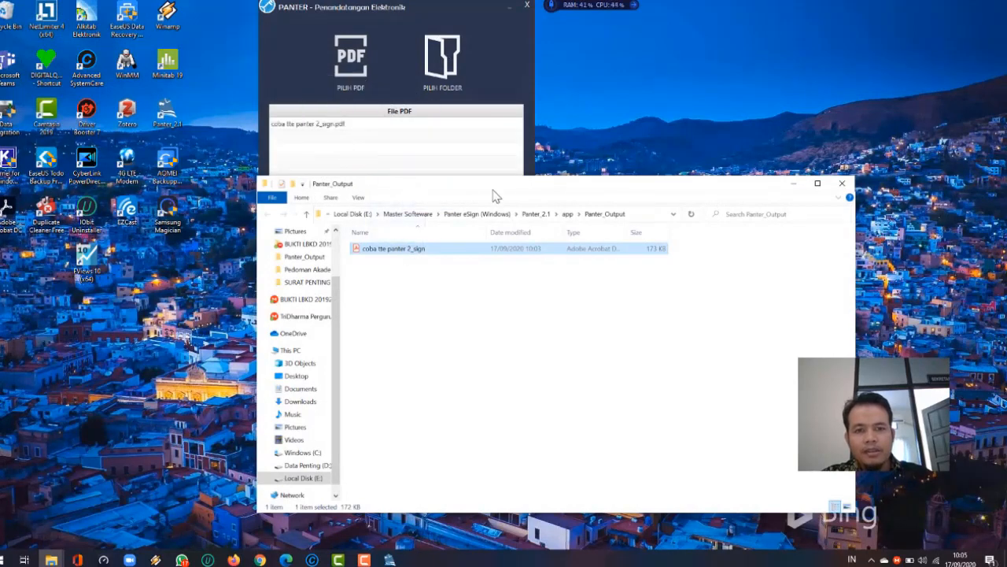
pyautogui.moveTo(519, 190); pyautogui.dragTo(503, 355)
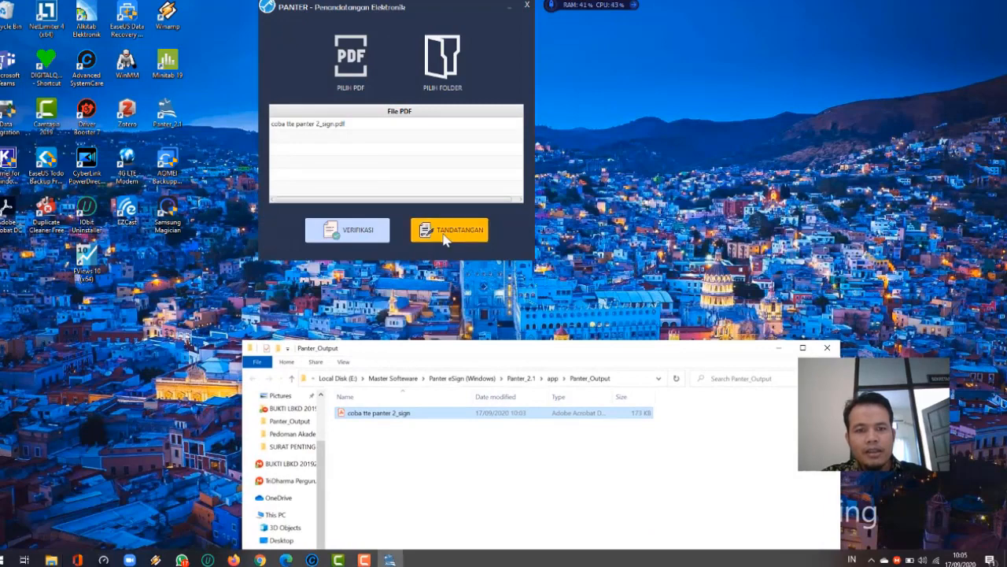
pyautogui.click(448, 230)
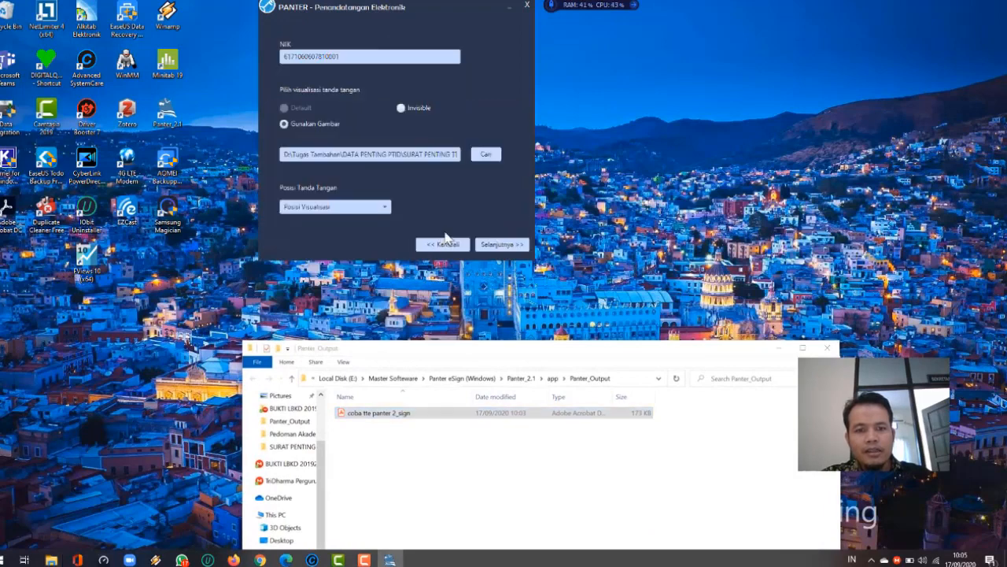
# Set the signature position to Kustomisasi and draw the signature box between Ketua and PETRUK
pyautogui.click(346, 208)
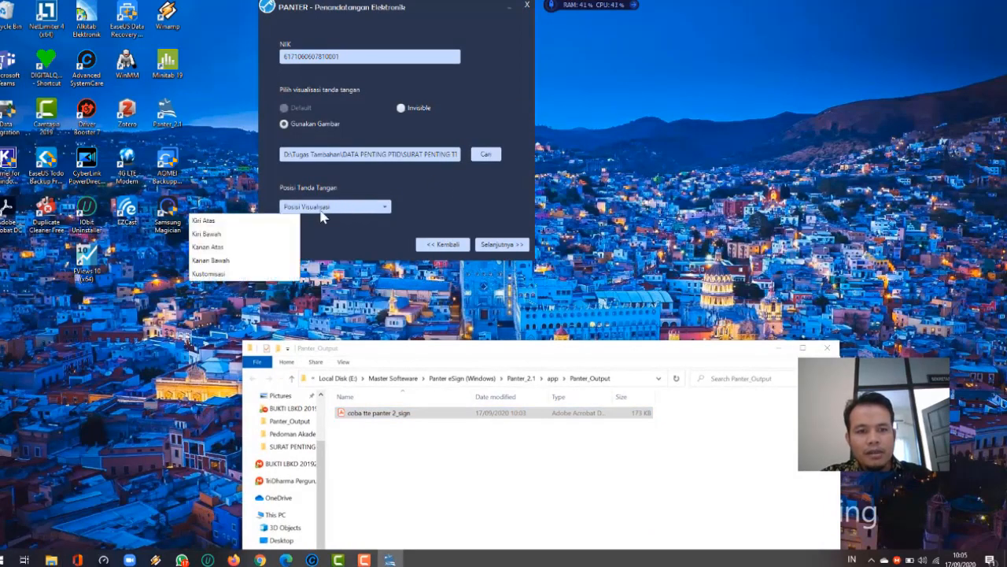
pyautogui.click(208, 274)
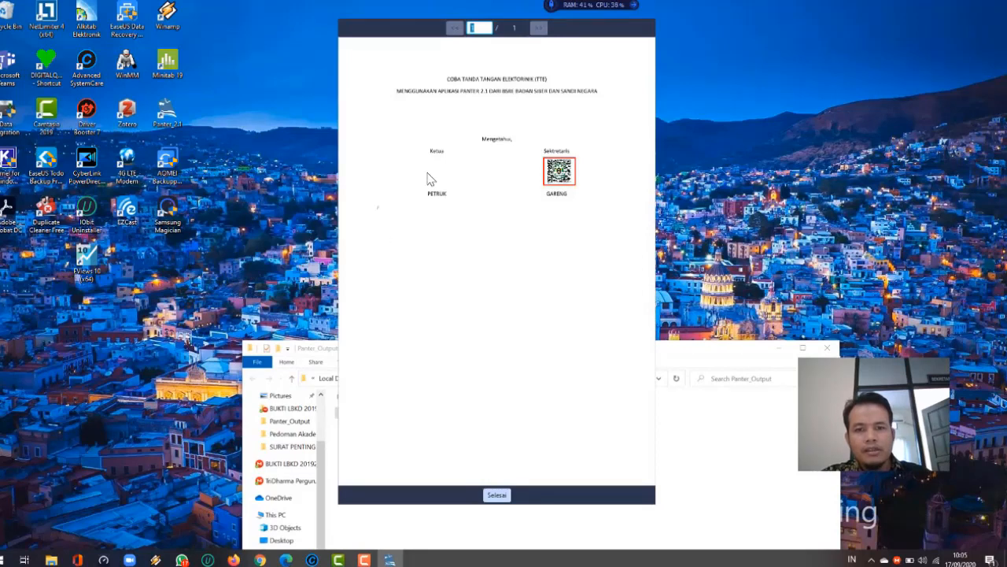
pyautogui.moveTo(431, 169); pyautogui.dragTo(454, 188)
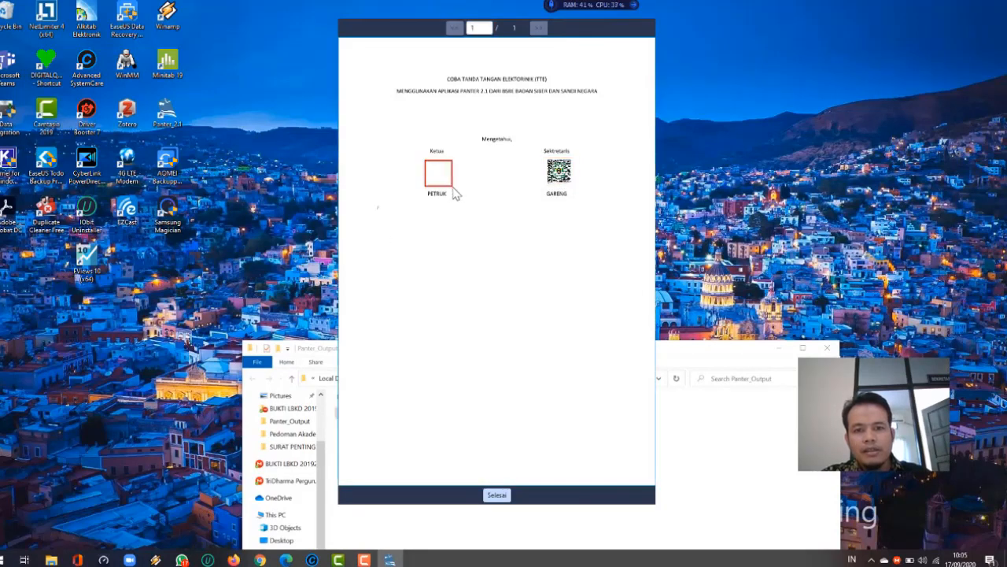
# Accept the box position under Ketua, enter the signing passphrase and sign the document a second time
pyautogui.click(497, 494)
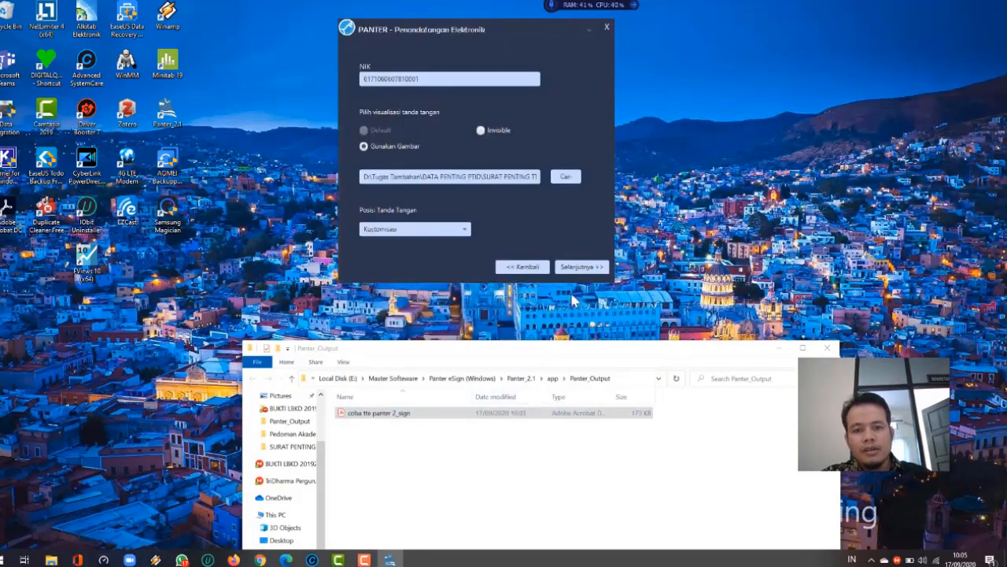
pyautogui.click(582, 266)
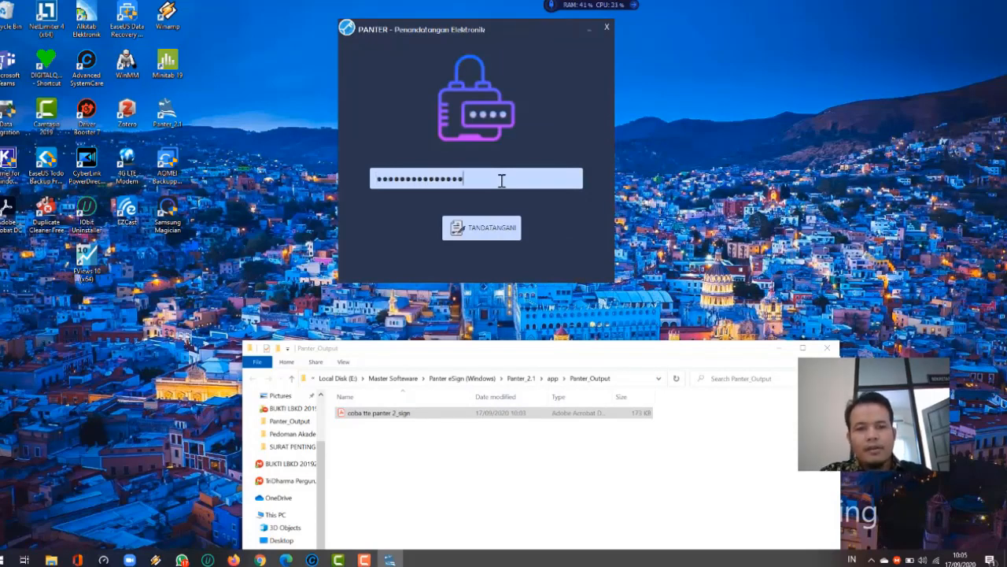
pyautogui.click(479, 222)
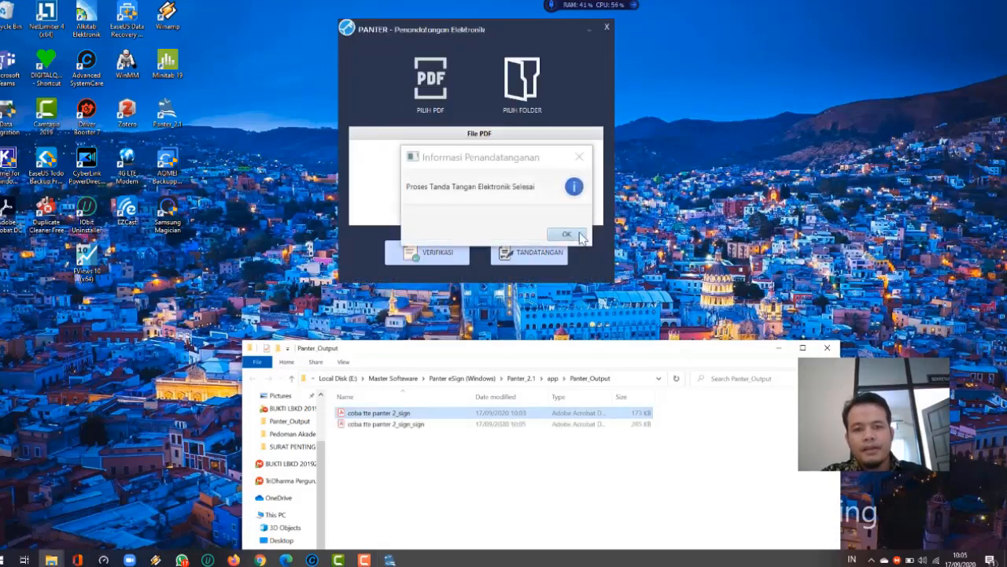
# Dismiss the completion notice, open coba tte panter 2_sign_sign from Panter_Output in Acrobat and view the QR codes under Ketua and Sektretaris
pyautogui.click(570, 236)
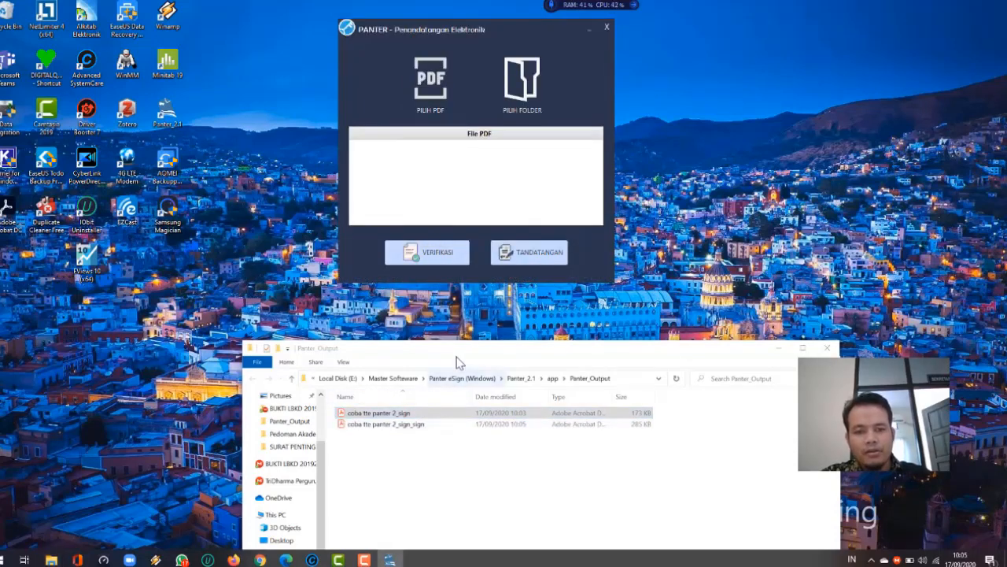
pyautogui.moveTo(459, 348); pyautogui.dragTo(432, 174)
pyautogui.click(384, 251)
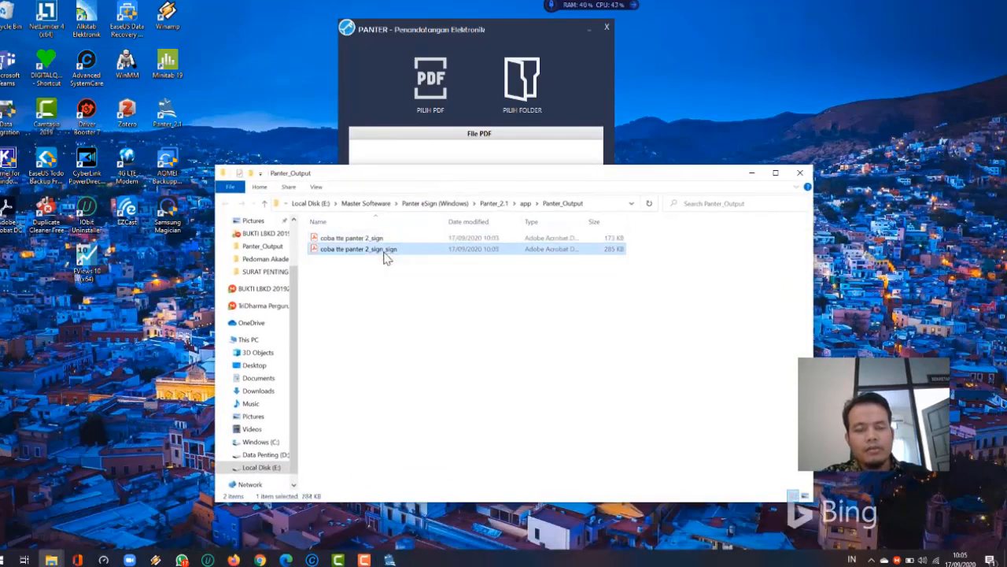
pyautogui.doubleClick(385, 250)
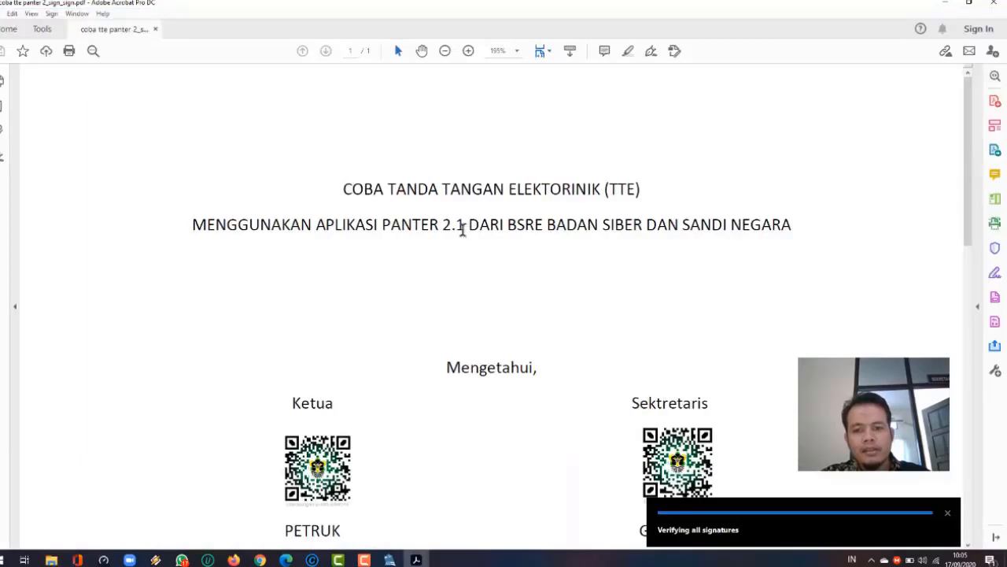
pyautogui.scroll(-5, 585, 272)
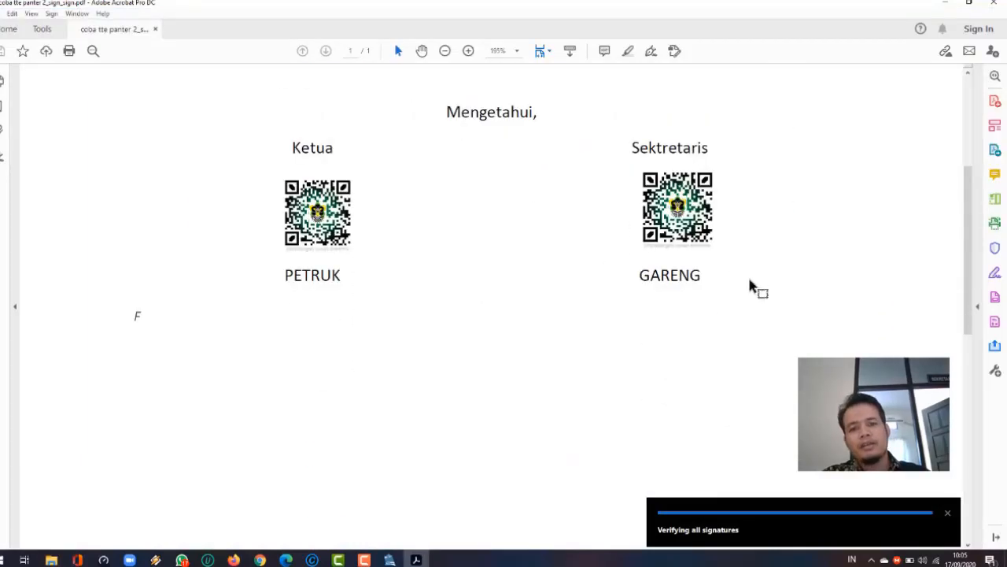
pyautogui.scroll(2, 753, 285)
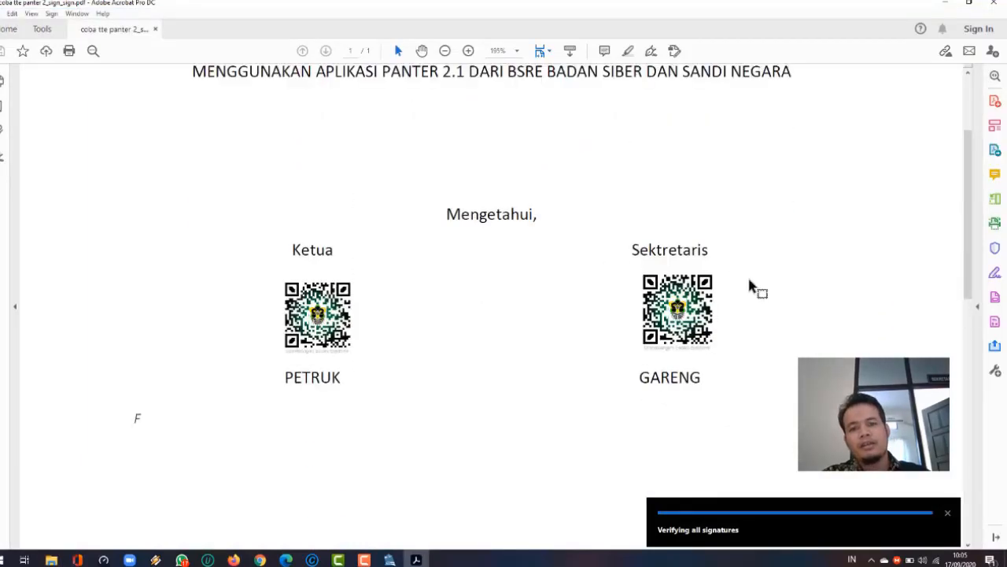
# Inspect the Ketua signature's validation status, properties and signer's certificate, then close the PDF and the Panter_Output folder
pyautogui.click(319, 323)
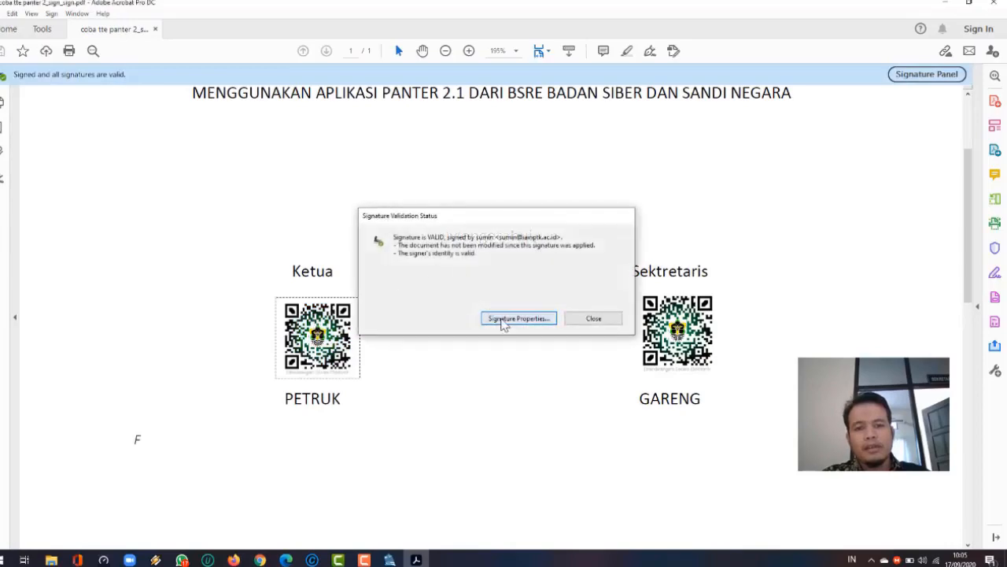
pyautogui.click(504, 319)
pyautogui.click(546, 380)
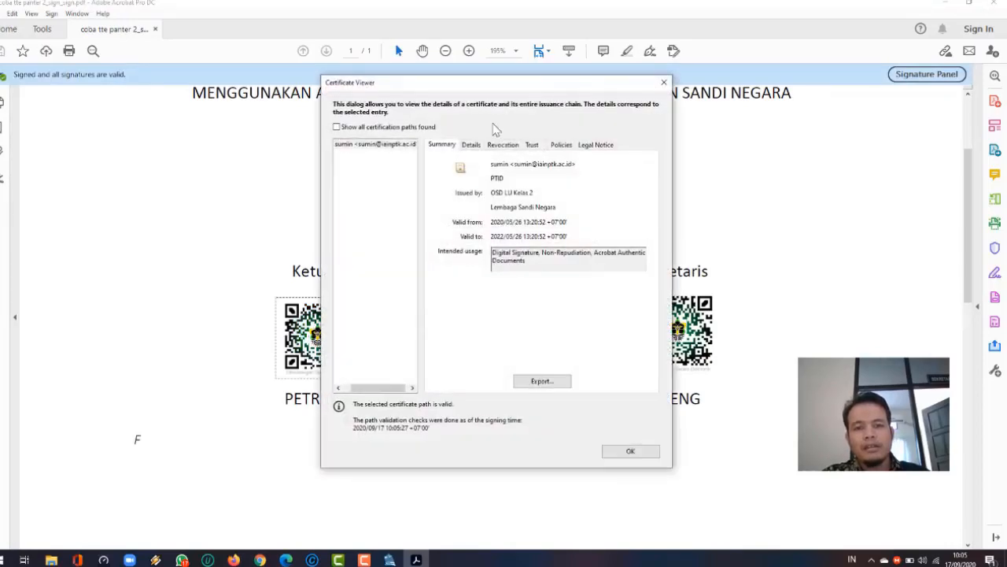
pyautogui.click(631, 449)
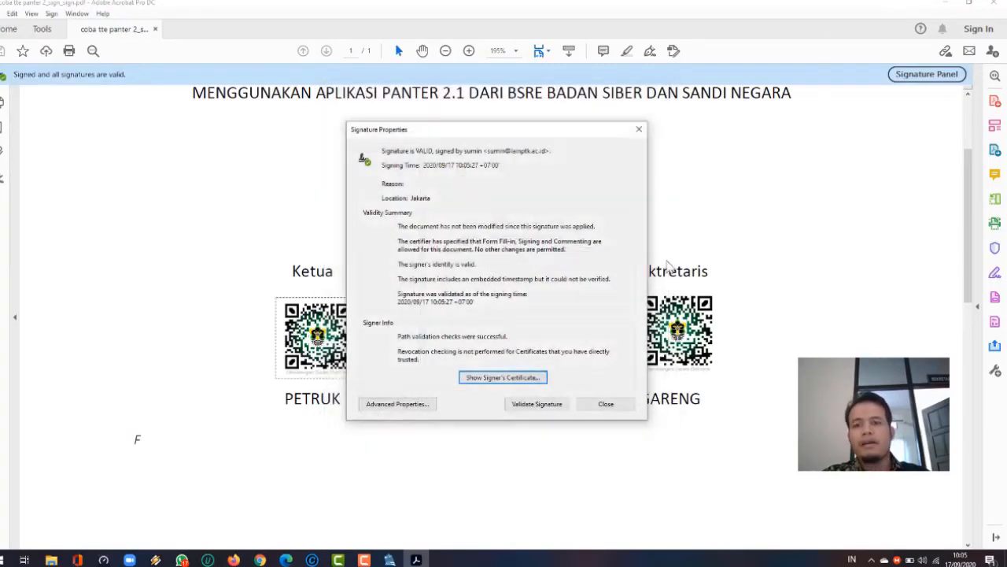
pyautogui.click(628, 403)
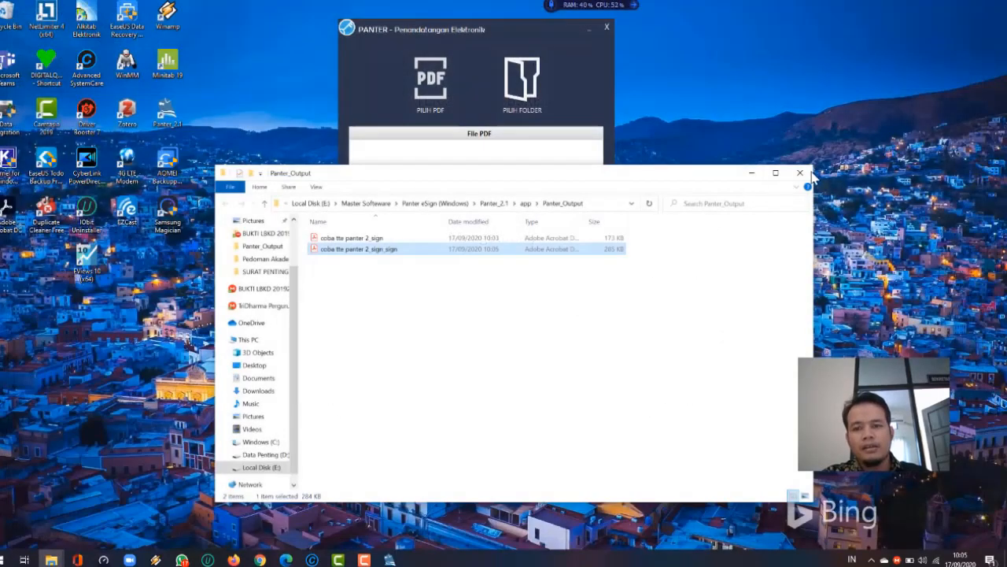
pyautogui.click(800, 172)
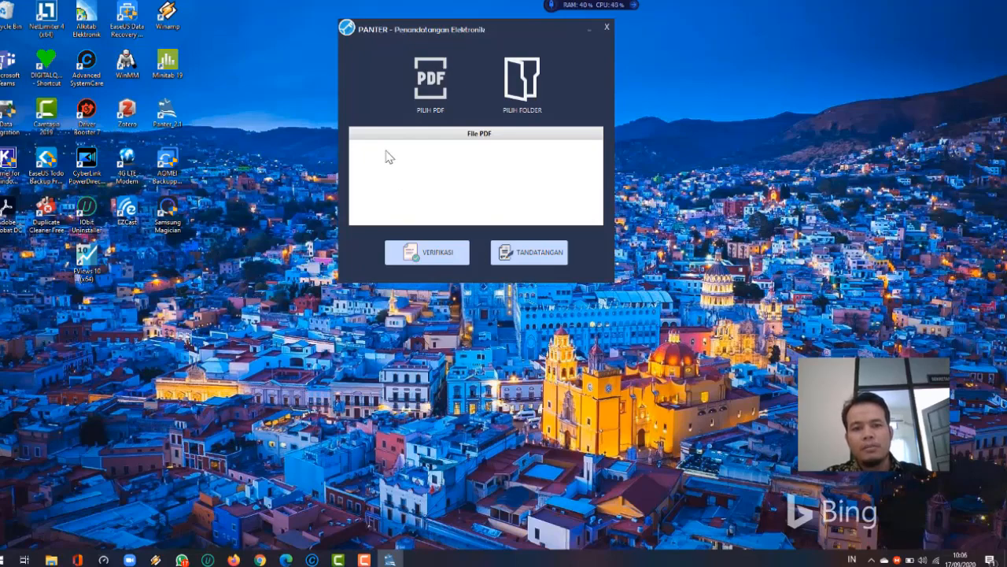
pyautogui.moveTo(404, 36); pyautogui.dragTo(392, 89)
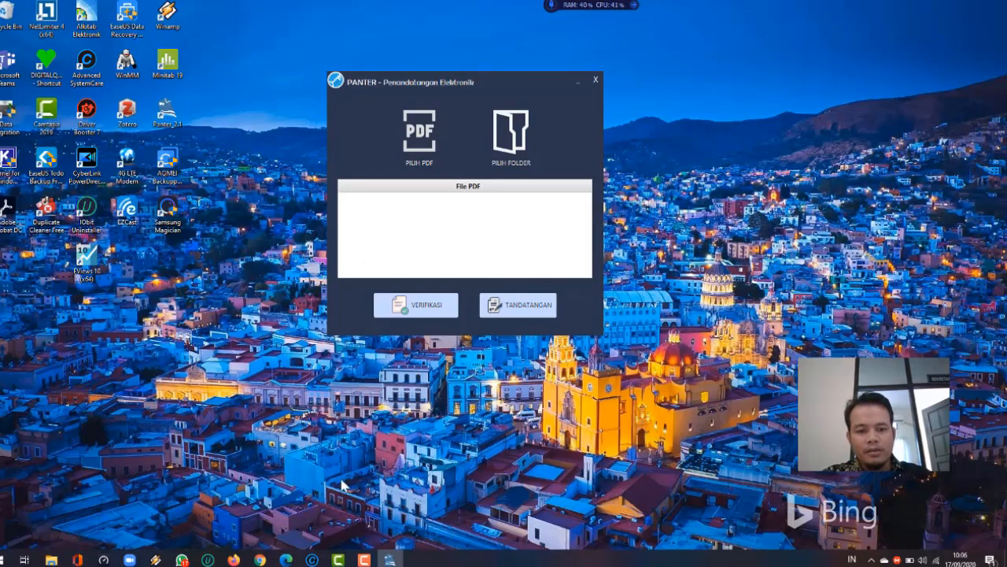
pyautogui.click(363, 560)
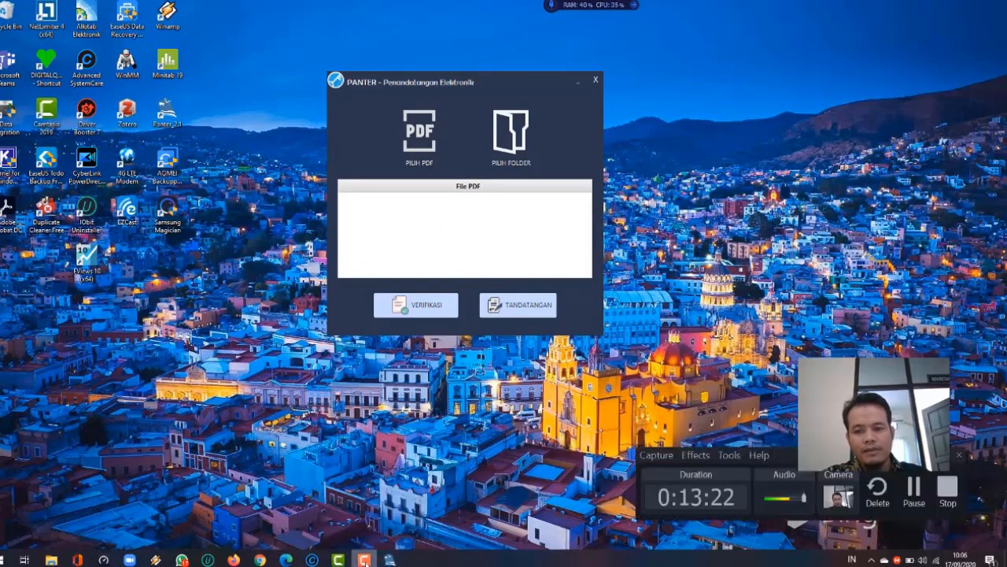